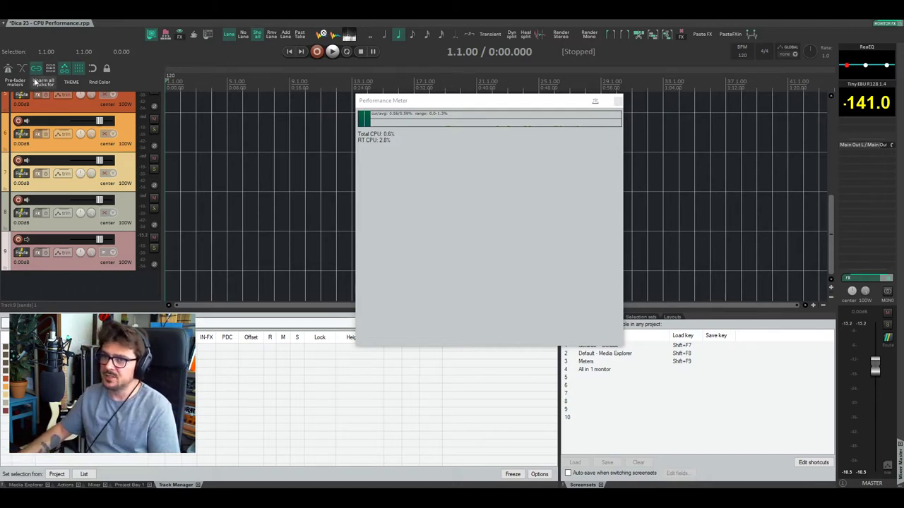
# - Close and reopen the Performance Meter, narrowing its window and placing it over the empty area of the arrange view
pyautogui.click(45, 19)
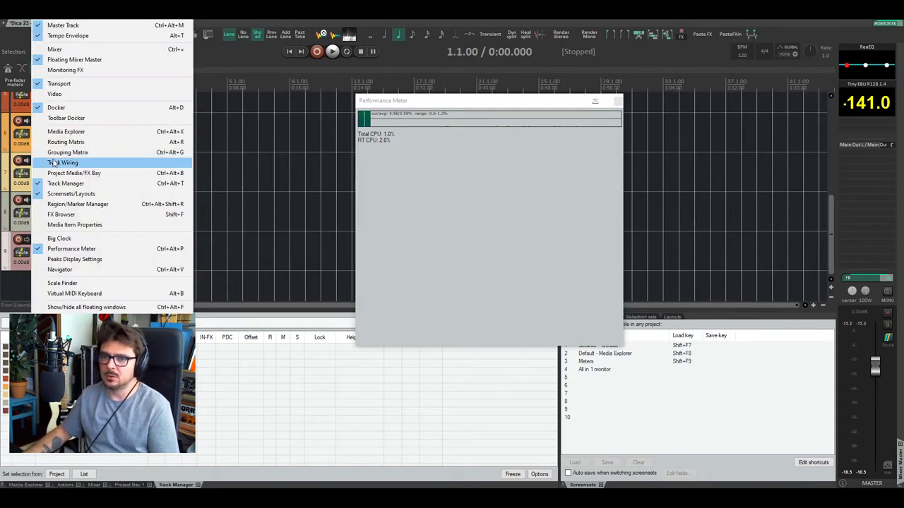
pyautogui.click(102, 249)
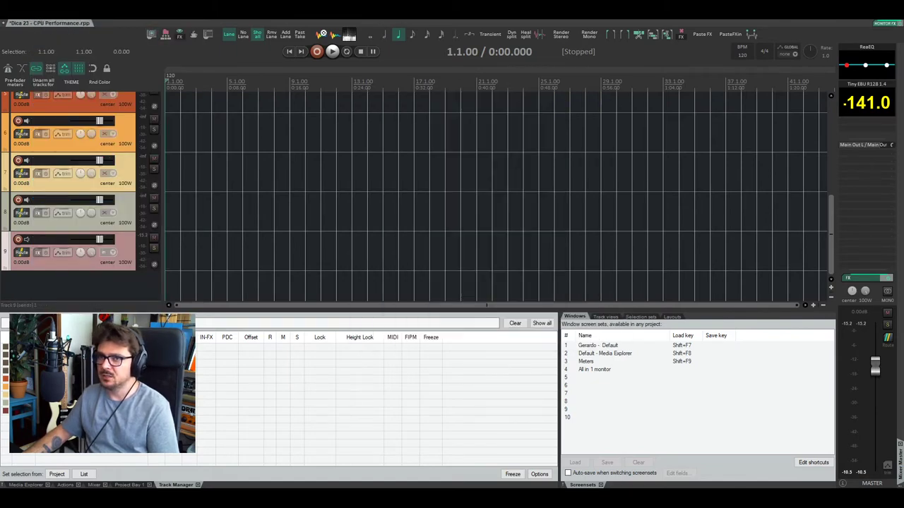
pyautogui.click(45, 16)
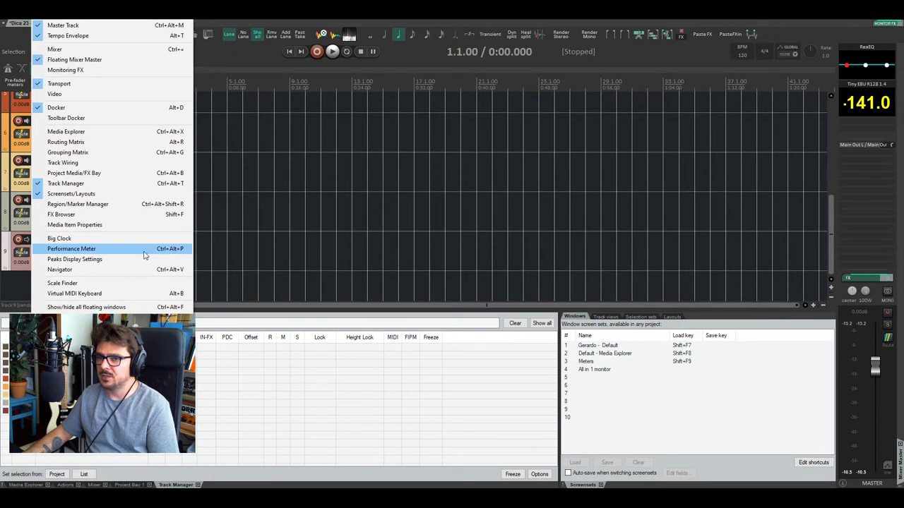
pyautogui.click(171, 250)
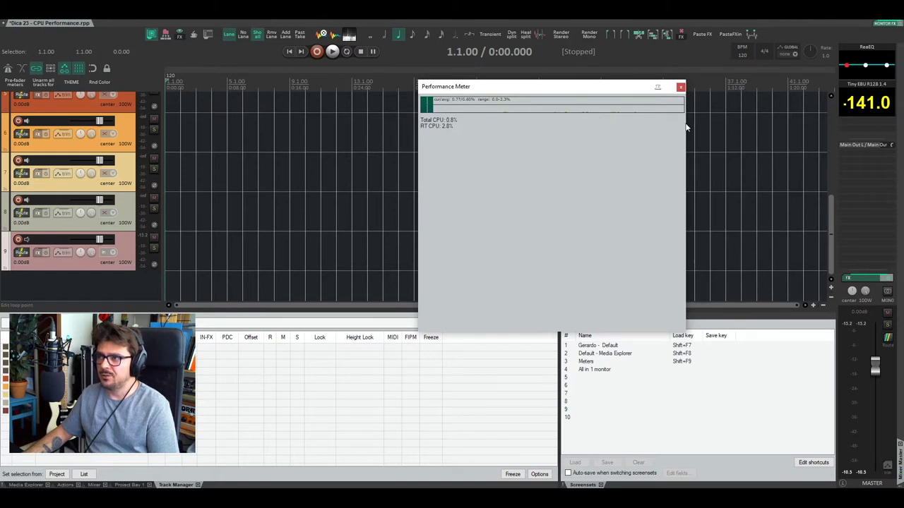
pyautogui.moveTo(686, 125); pyautogui.dragTo(576, 126)
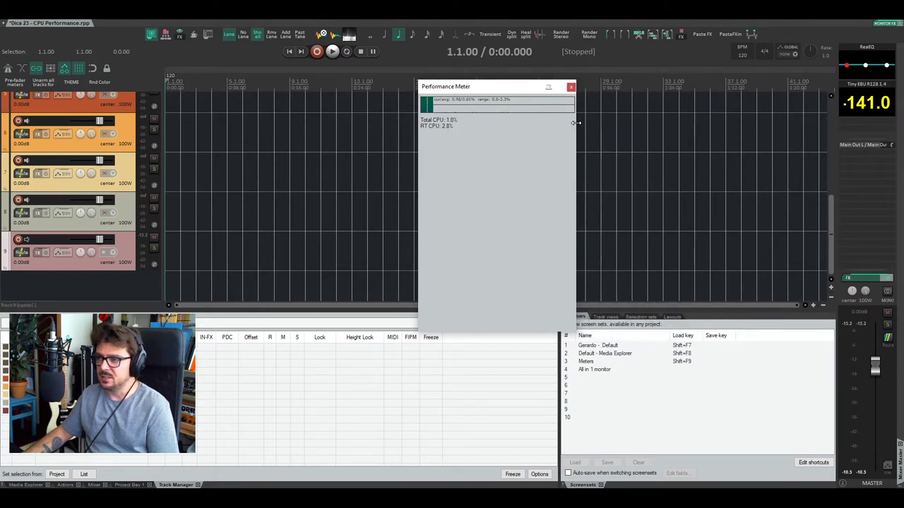
pyautogui.moveTo(489, 89); pyautogui.dragTo(622, 125)
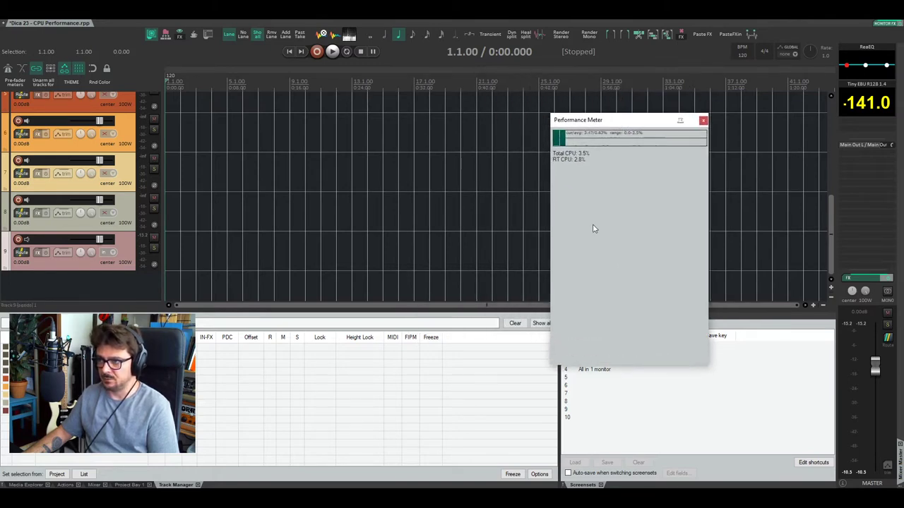
# - Hide the CPU graph, CPU use and realtime (RT) CPU displays in the Performance Meter
pyautogui.rightClick(566, 177)
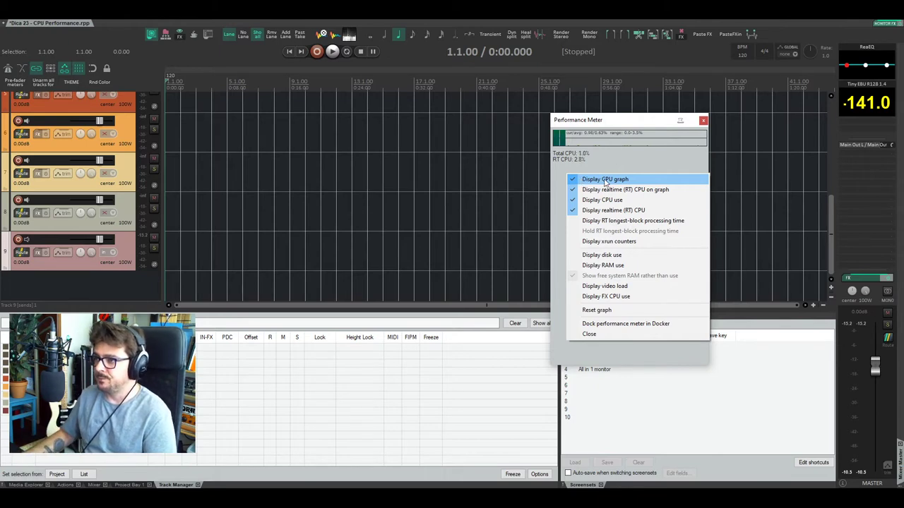
pyautogui.click(602, 179)
pyautogui.rightClick(576, 168)
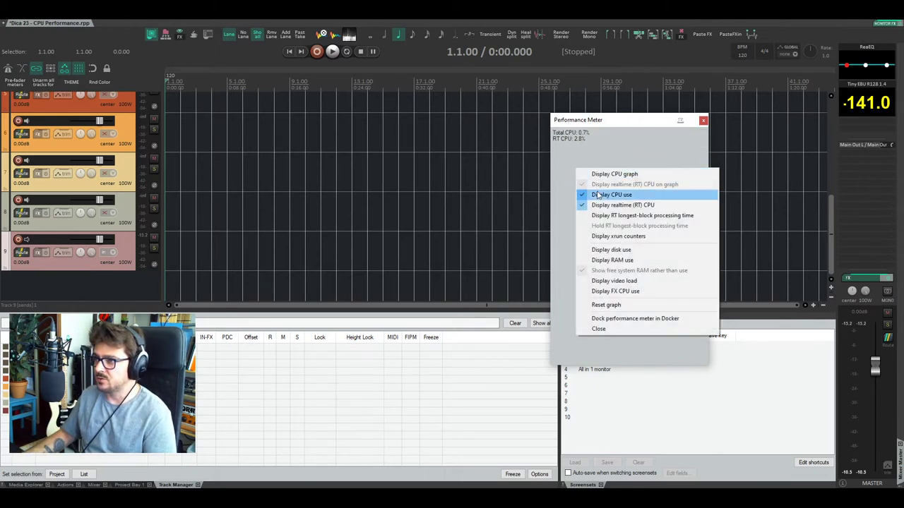
pyautogui.click(602, 193)
pyautogui.rightClick(581, 165)
pyautogui.click(606, 205)
pyautogui.moveTo(596, 123); pyautogui.dragTo(584, 106)
# - Show the CPU graph in the Performance Meter and reposition the meter window over the arrange view
pyautogui.rightClick(565, 132)
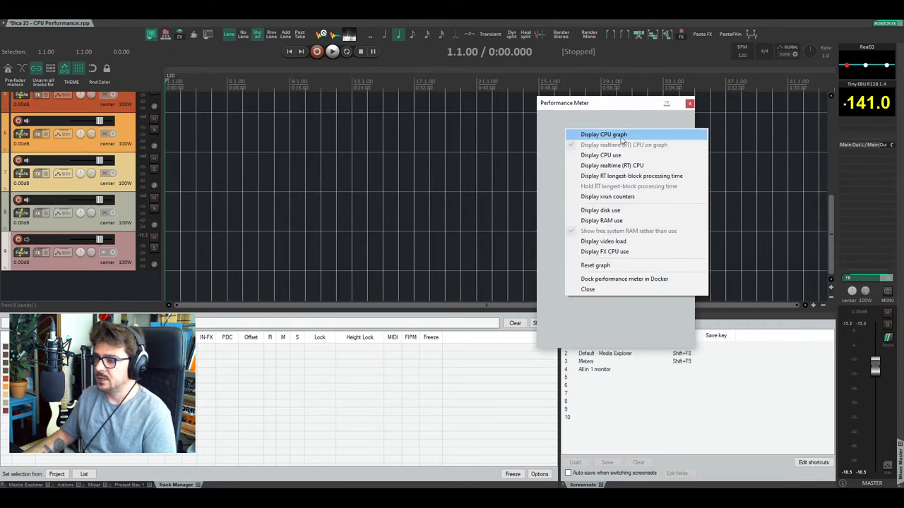
pyautogui.click(595, 136)
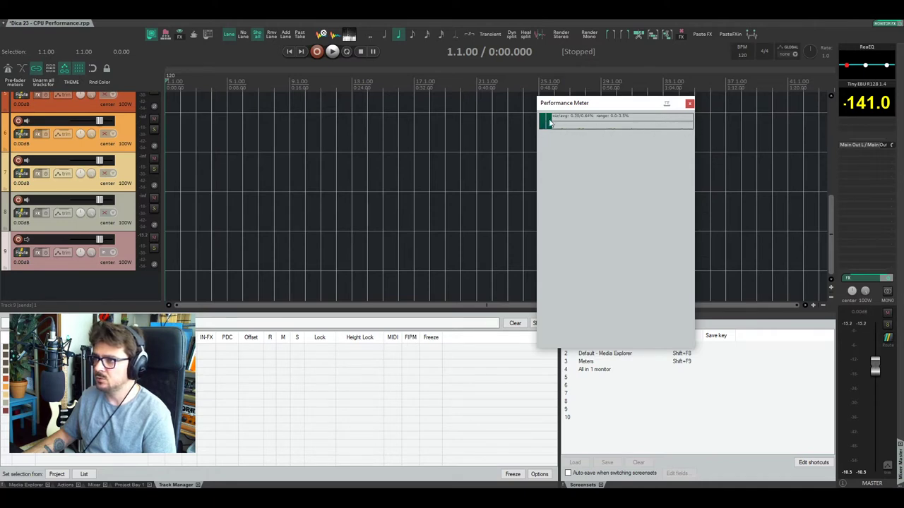
pyautogui.scroll(5, 142, 233)
pyautogui.scroll(-5, 118, 224)
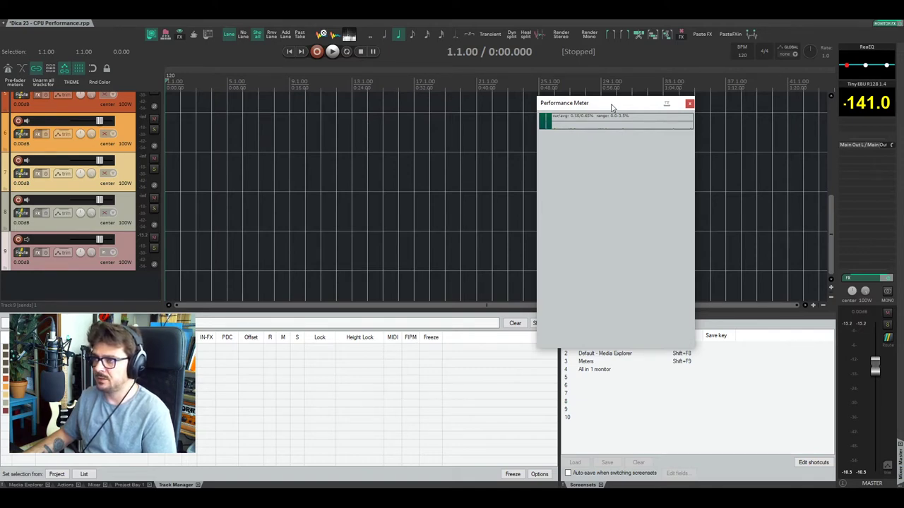
pyautogui.moveTo(614, 97); pyautogui.dragTo(577, 111)
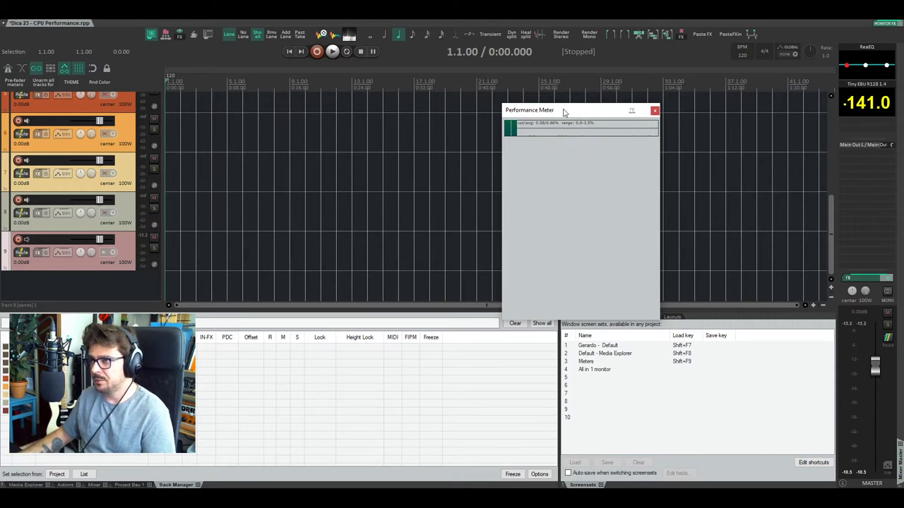
pyautogui.moveTo(564, 111); pyautogui.dragTo(586, 97)
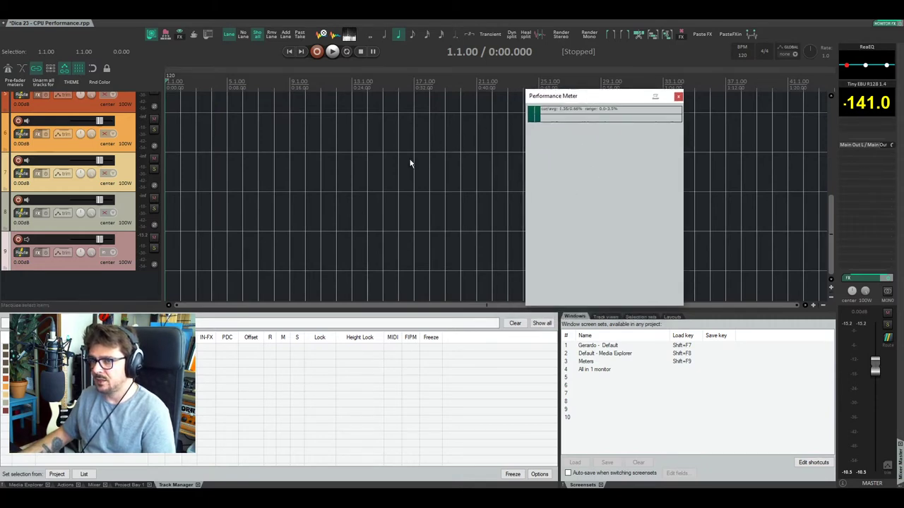
# - Show the CPU use readout in the Performance Meter and shift its window slightly
pyautogui.scroll(3, 315, 225)
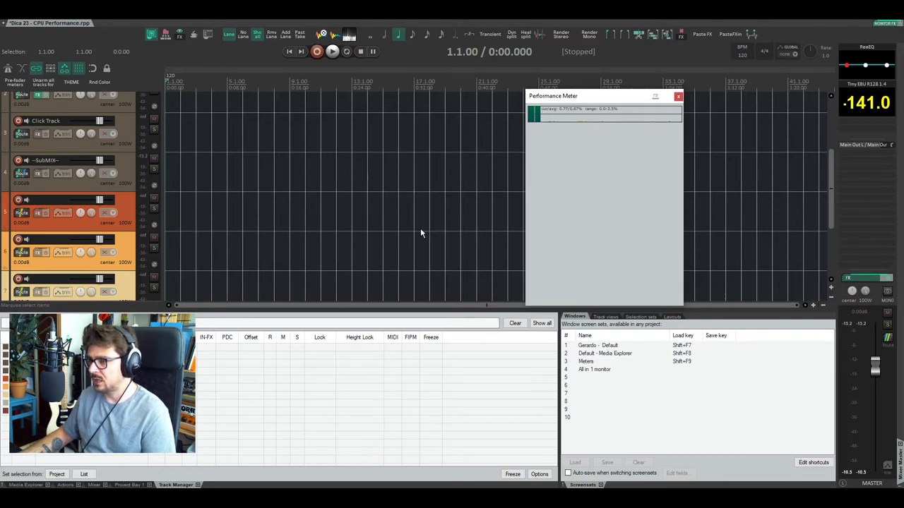
pyautogui.rightClick(553, 146)
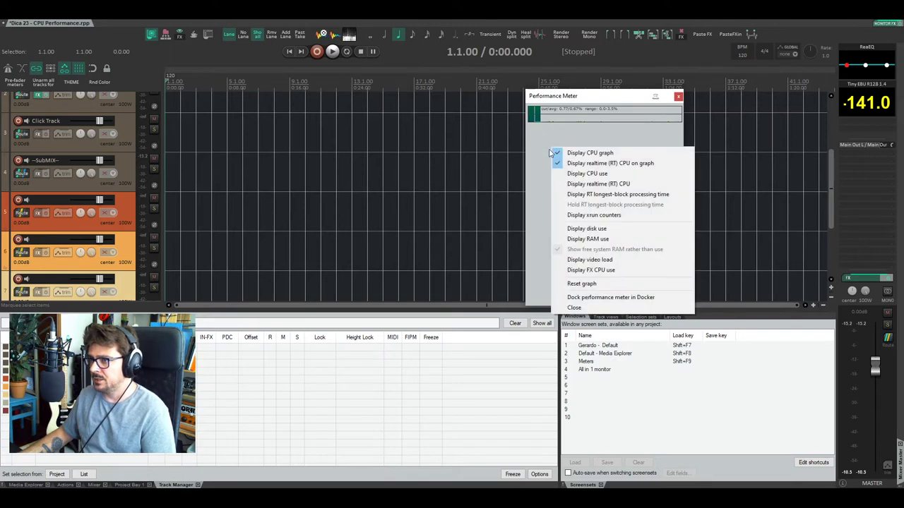
pyautogui.click(597, 175)
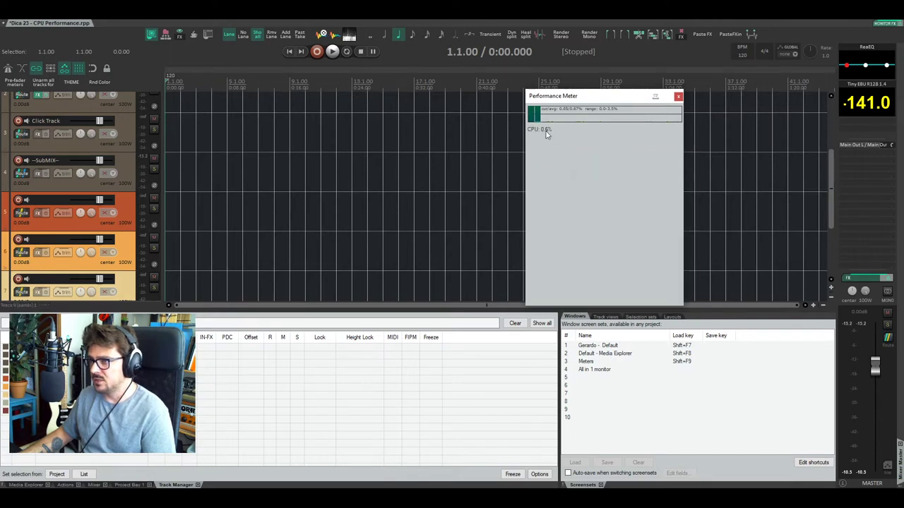
pyautogui.moveTo(604, 95); pyautogui.dragTo(571, 95)
# - Open the Noise Gen track's effects chain, check which of its effects are enabled, and close it
pyautogui.scroll(1, 79, 170)
pyautogui.scroll(2, 79, 170)
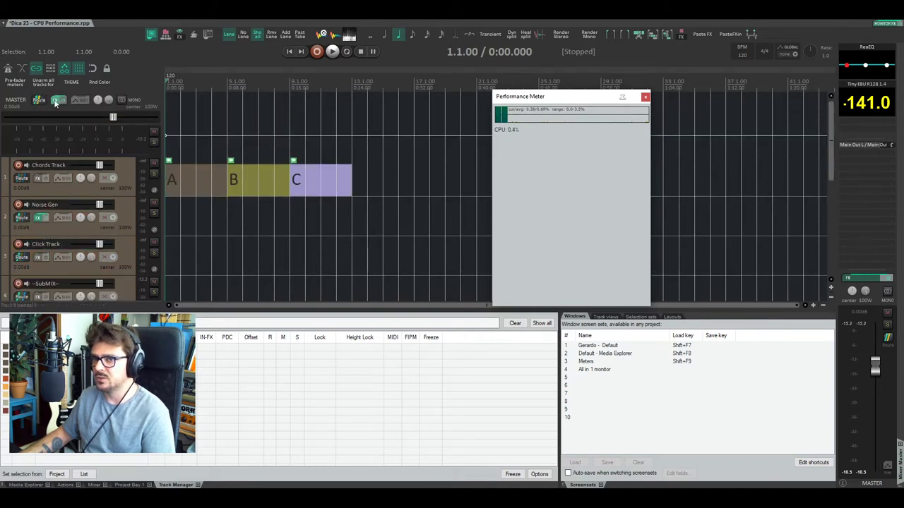
pyautogui.click(41, 226)
pyautogui.click(39, 219)
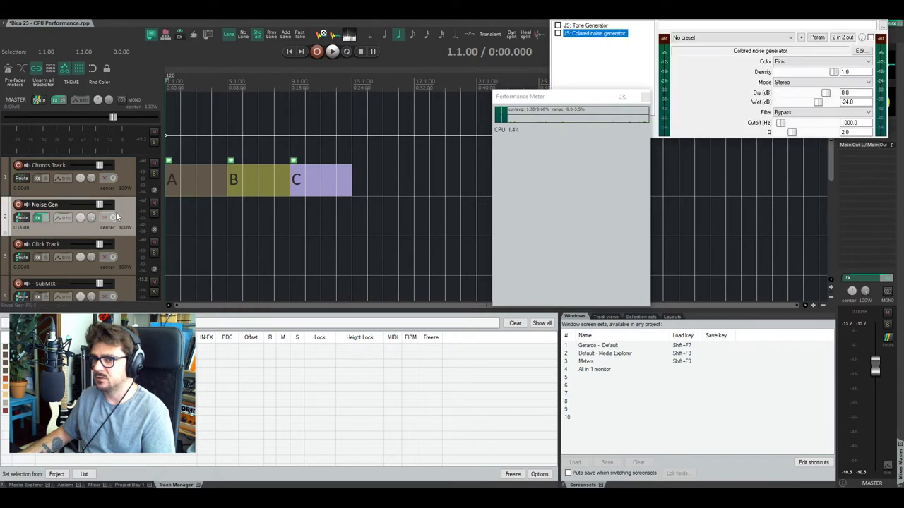
pyautogui.moveTo(867, 21); pyautogui.dragTo(367, 92)
pyautogui.click(385, 91)
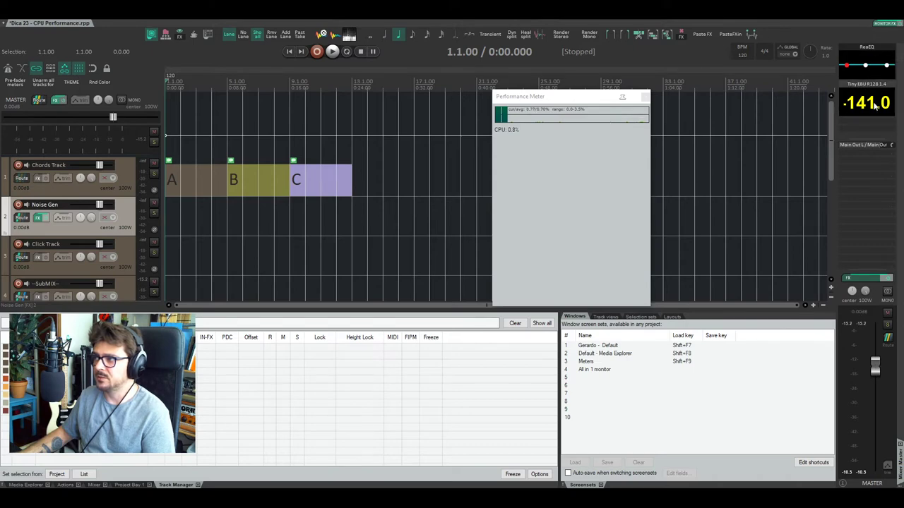
# - Open the monitoring effects chain, check which plug-ins are enabled, and close it
pyautogui.click(884, 23)
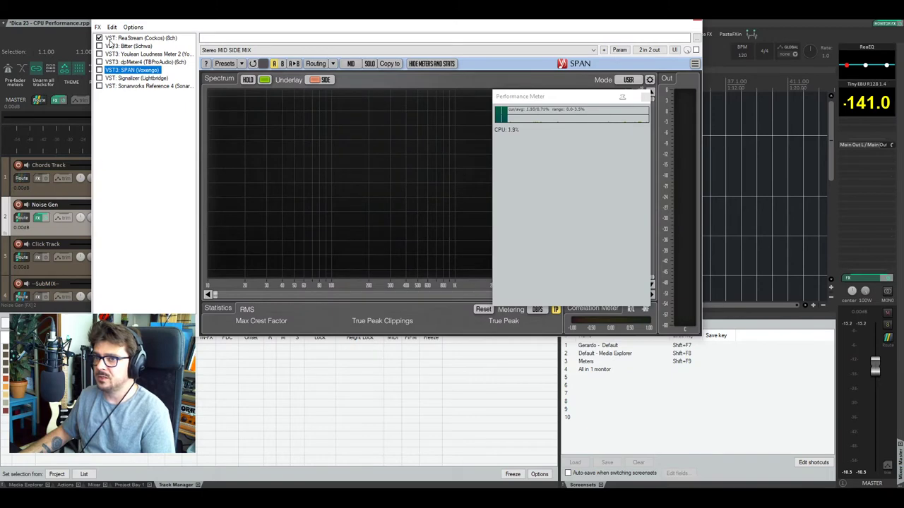
pyautogui.click(696, 20)
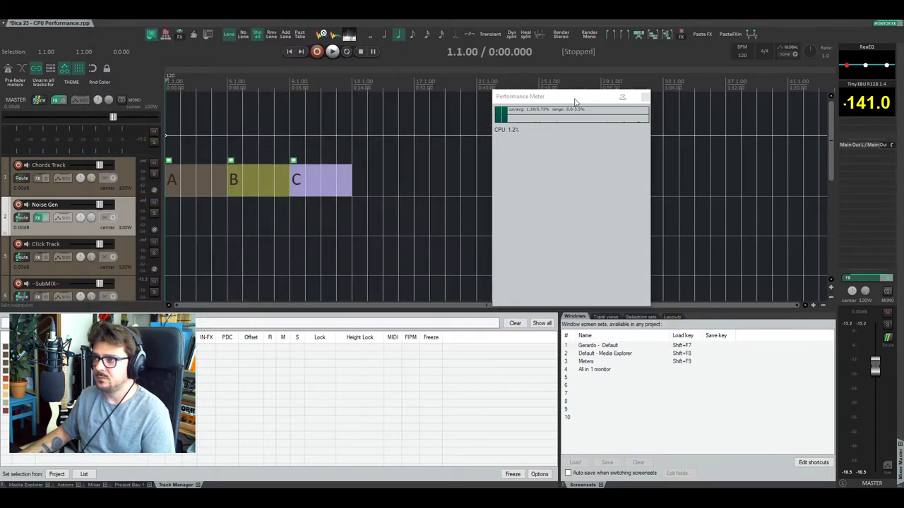
pyautogui.moveTo(574, 100); pyautogui.dragTo(610, 74)
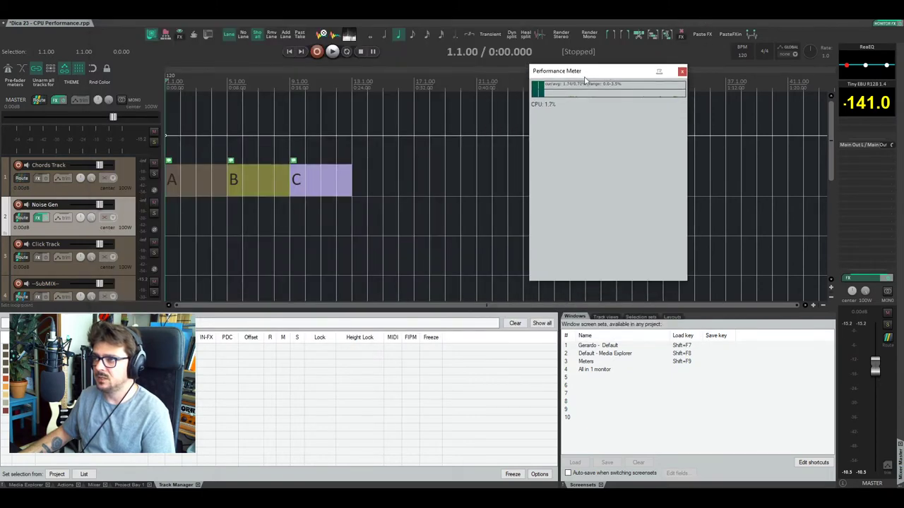
# - Show the realtime (RT) CPU readout in the Performance Meter
pyautogui.rightClick(539, 121)
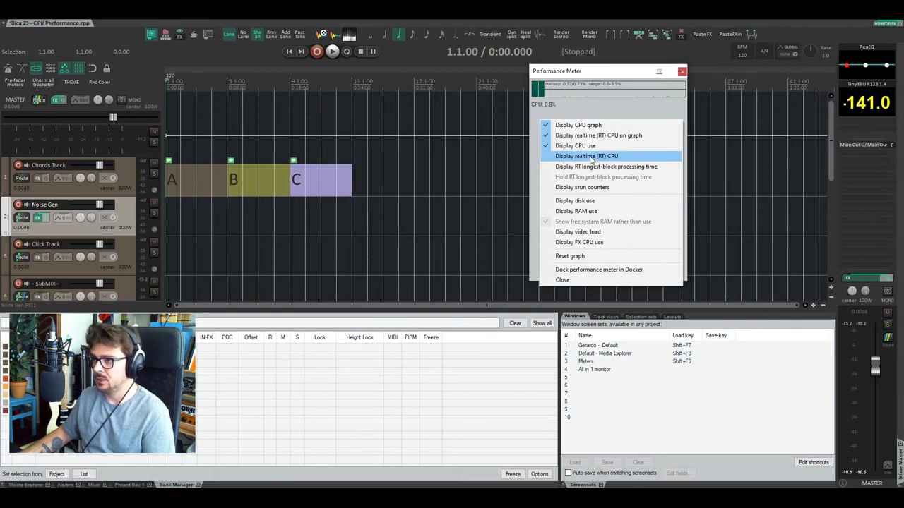
pyautogui.click(593, 156)
pyautogui.moveTo(615, 77); pyautogui.dragTo(625, 80)
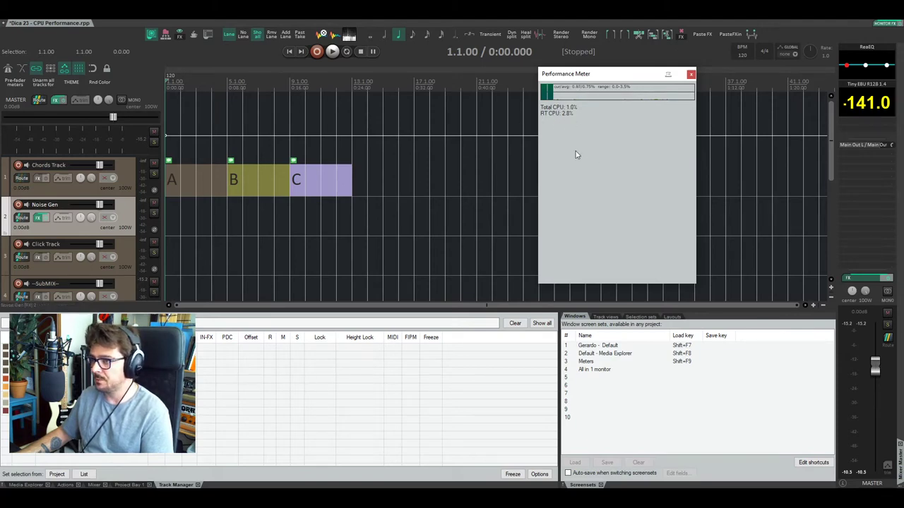
# - Show the RT longest-block processing time in the Performance Meter and reposition the meter window
pyautogui.scroll(-2, 150, 269)
pyautogui.scroll(-4, 142, 267)
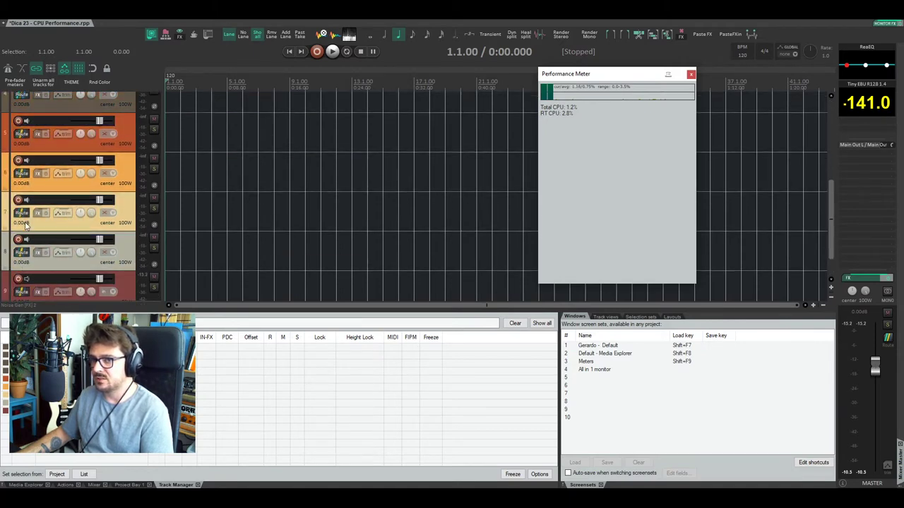
pyautogui.scroll(1, 45, 204)
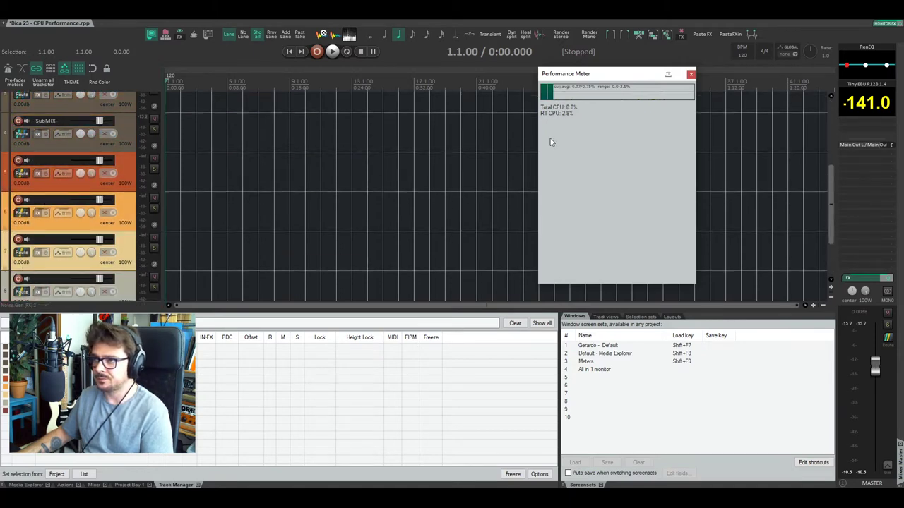
pyautogui.rightClick(566, 190)
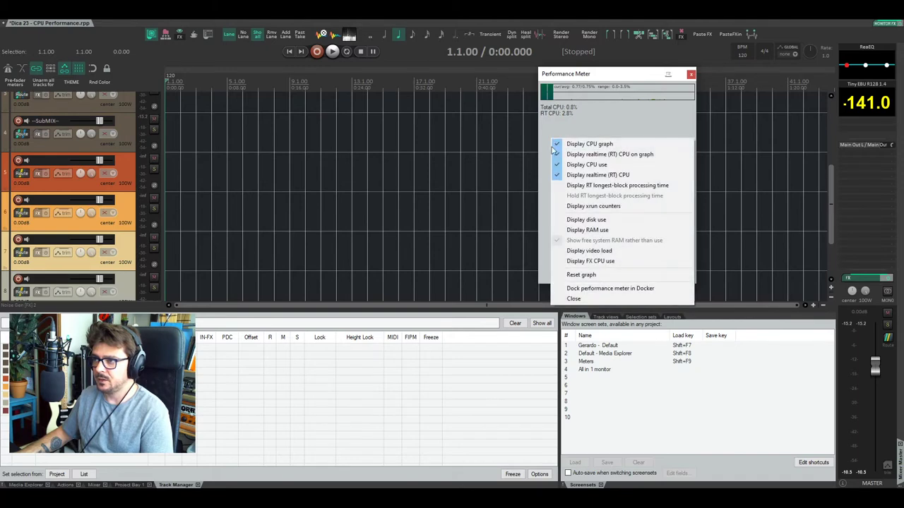
pyautogui.click(597, 187)
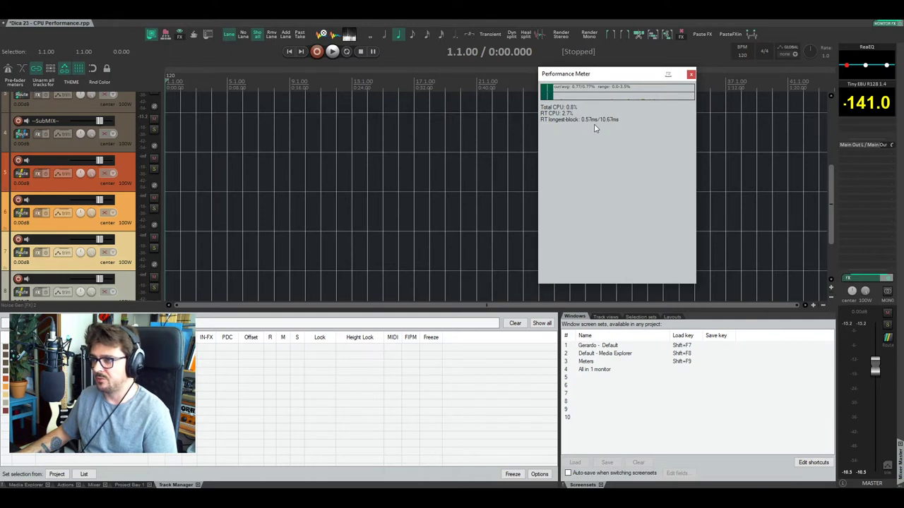
pyautogui.moveTo(601, 73); pyautogui.dragTo(568, 86)
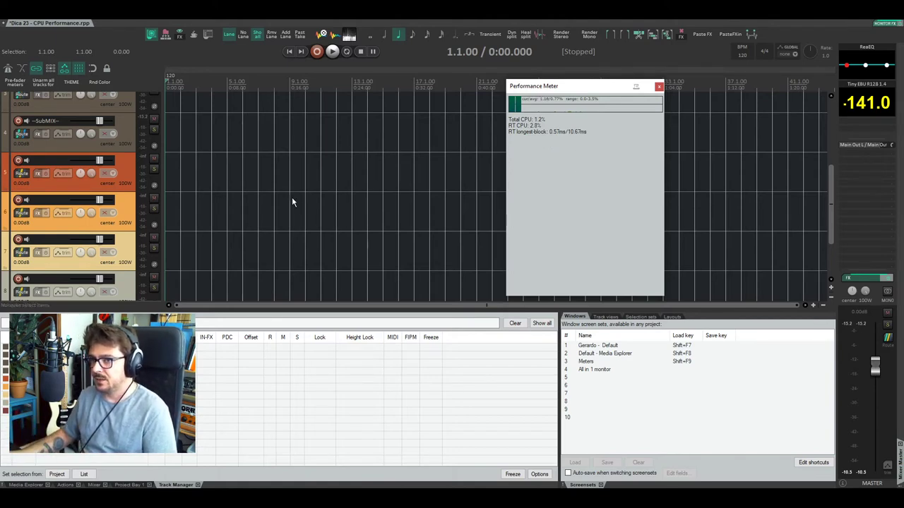
# - Place the edit cursor at about 2.2.37 and play the project briefly to check the meter during playback
pyautogui.click(187, 82)
pyautogui.press('space')
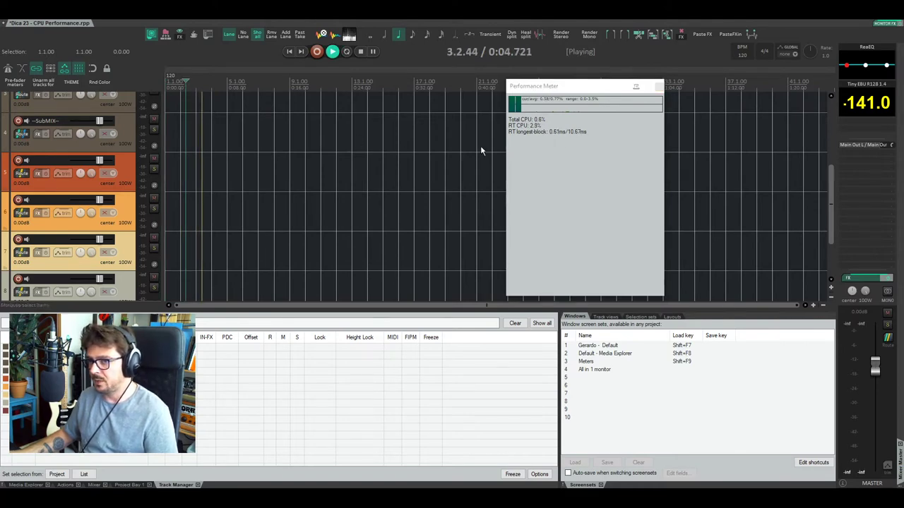
pyautogui.press('space')
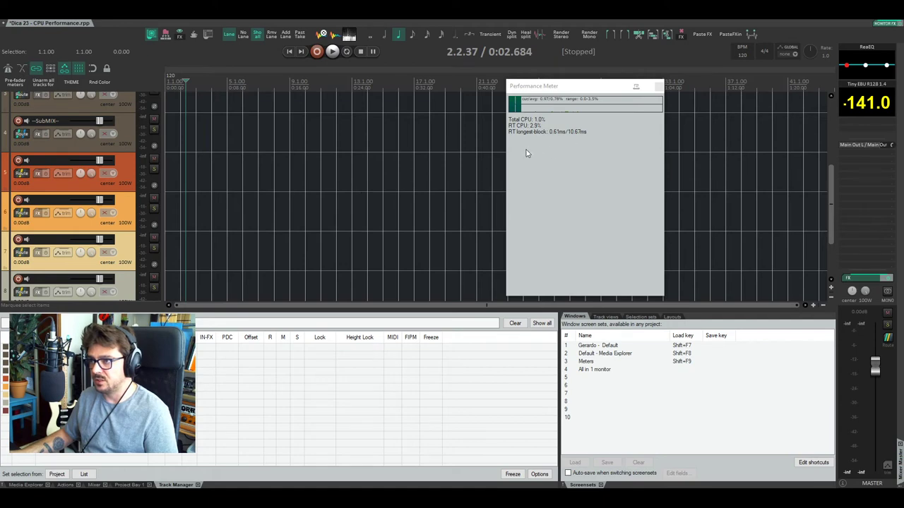
# - Show the xrun counters in the Performance Meter and move its window slightly
pyautogui.scroll(-2, 141, 193)
pyautogui.scroll(3, 140, 193)
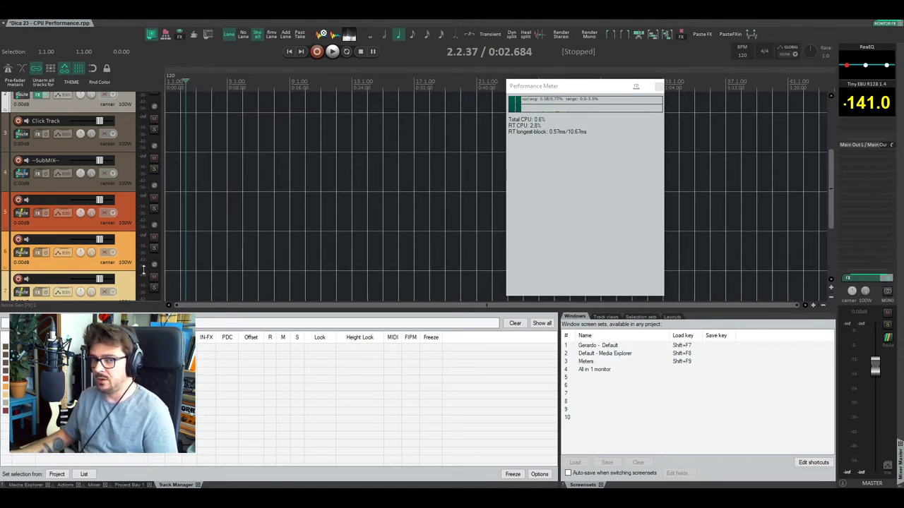
pyautogui.rightClick(523, 158)
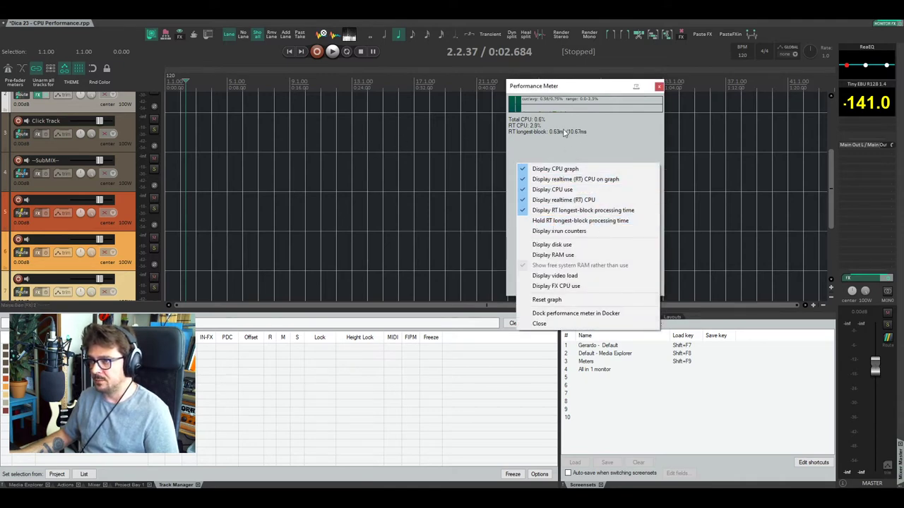
pyautogui.click(561, 236)
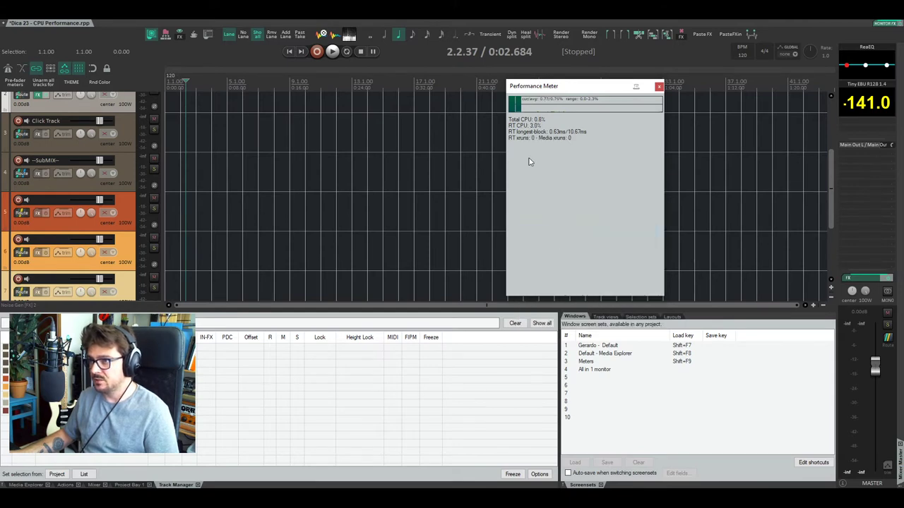
pyautogui.moveTo(561, 89); pyautogui.dragTo(564, 110)
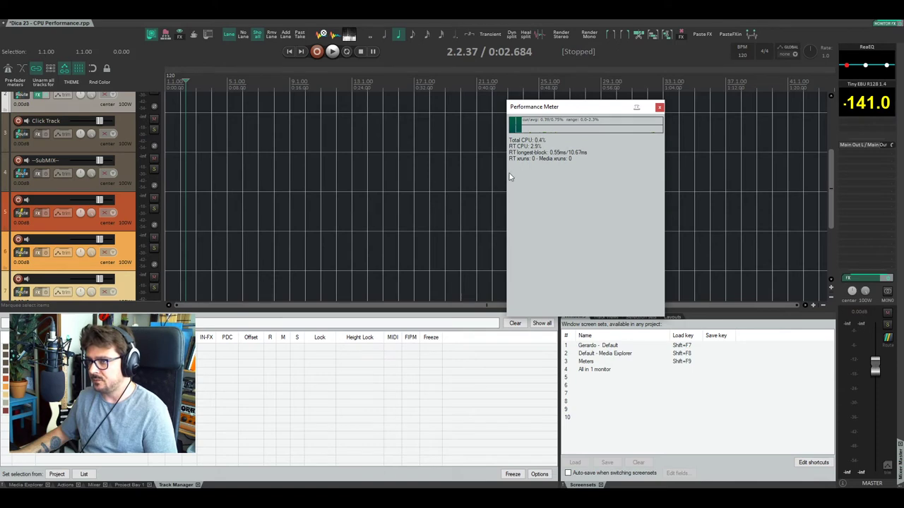
# - Show the disk use readout in the Performance Meter and play the project briefly to check it
pyautogui.rightClick(532, 183)
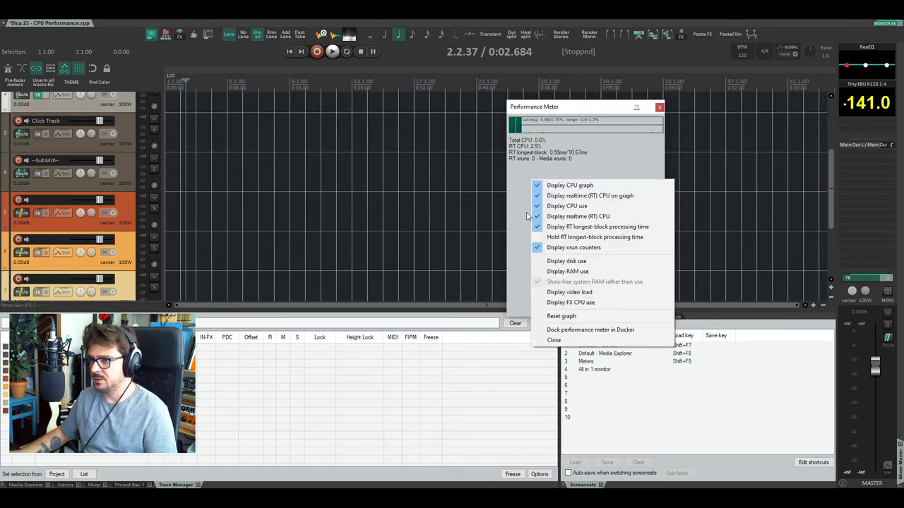
pyautogui.click(566, 261)
pyautogui.rightClick(533, 211)
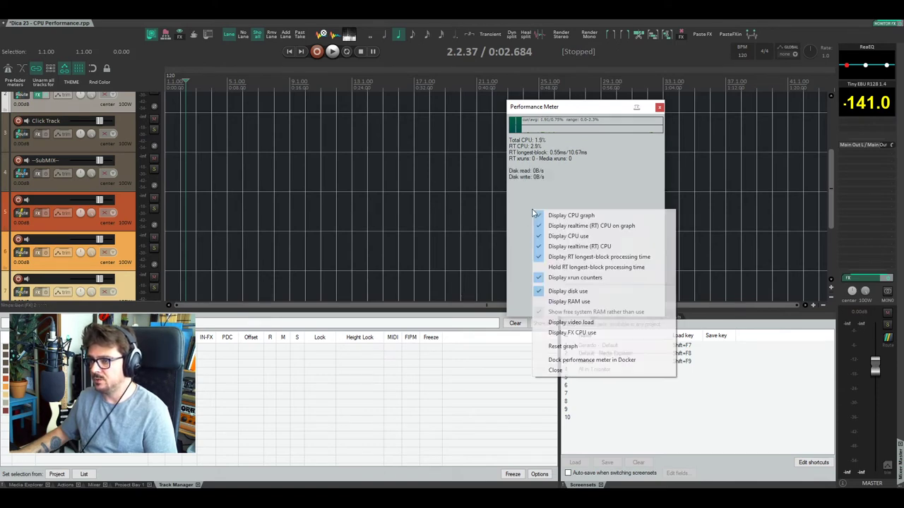
pyautogui.click(533, 214)
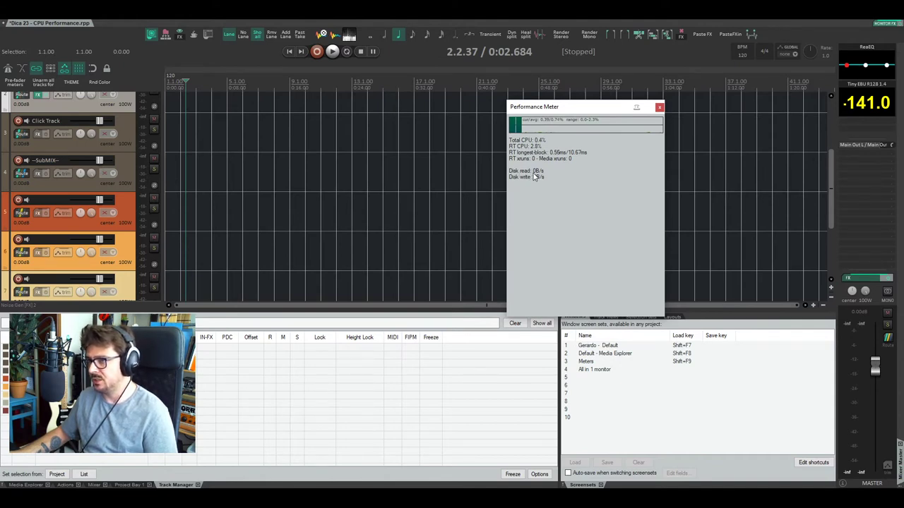
pyautogui.press('space')
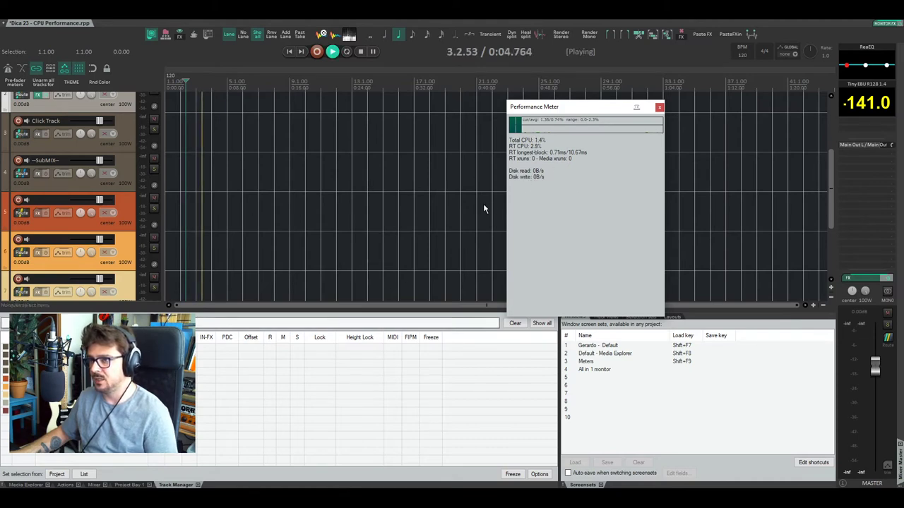
pyautogui.press('space')
# - Bring in drum samples from the Media Explorer, arrange them on tracks 5 to 7, and select the time range 1.1.00 to 2.1.00
pyautogui.click(43, 484)
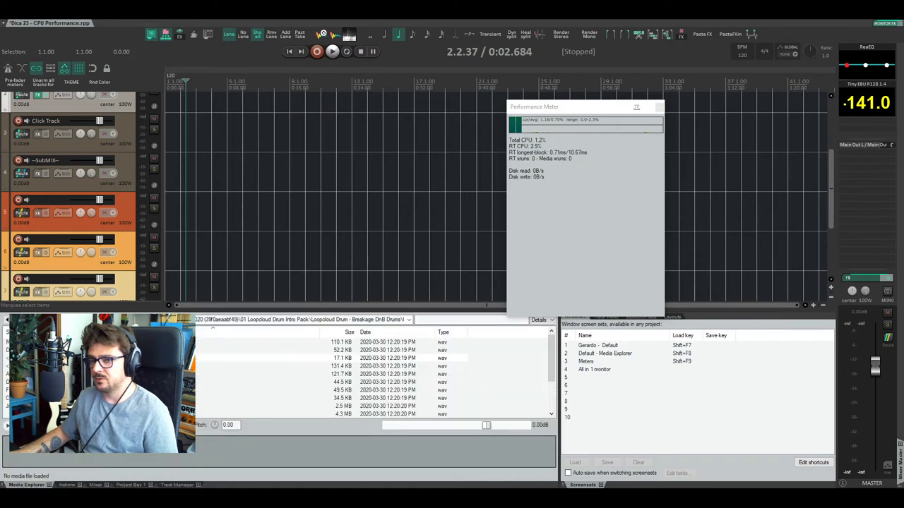
pyautogui.moveTo(178, 230); pyautogui.dragTo(181, 216)
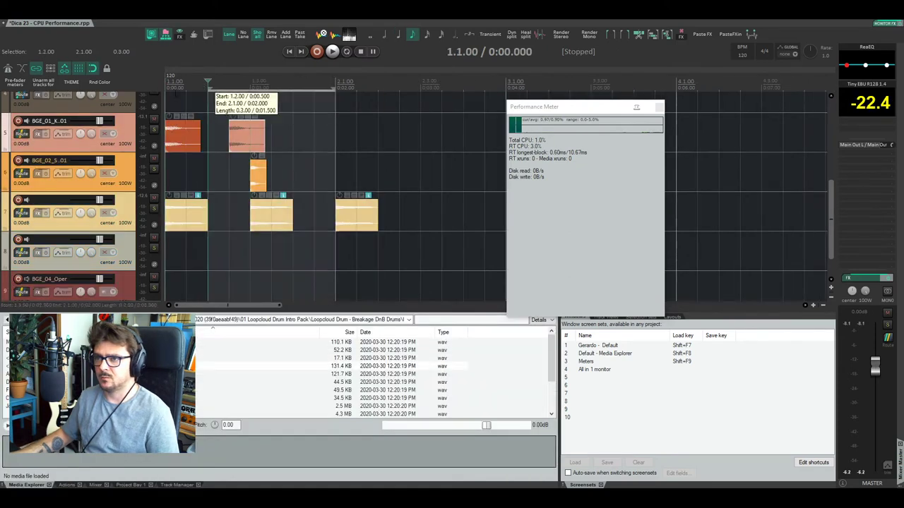
# - Play the selected drum bar several times to check the disk read rate in the Performance Meter
pyautogui.press('space')
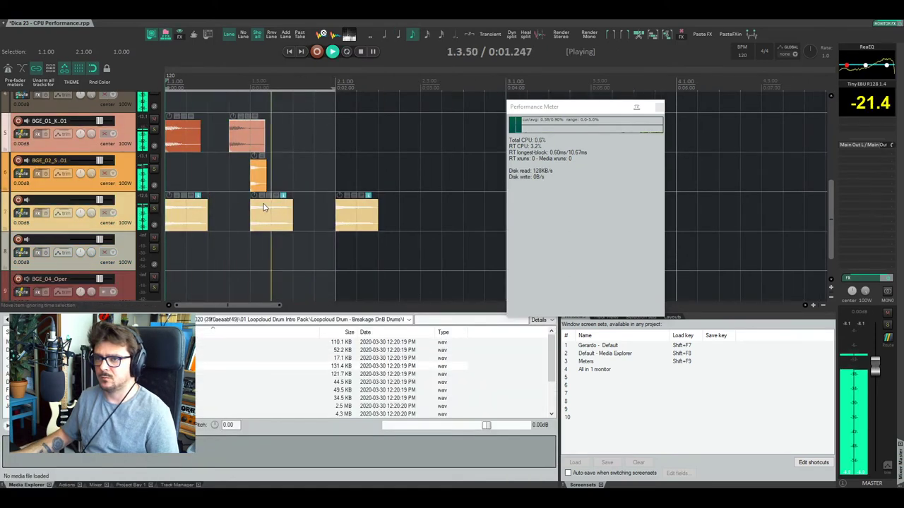
pyautogui.press('space')
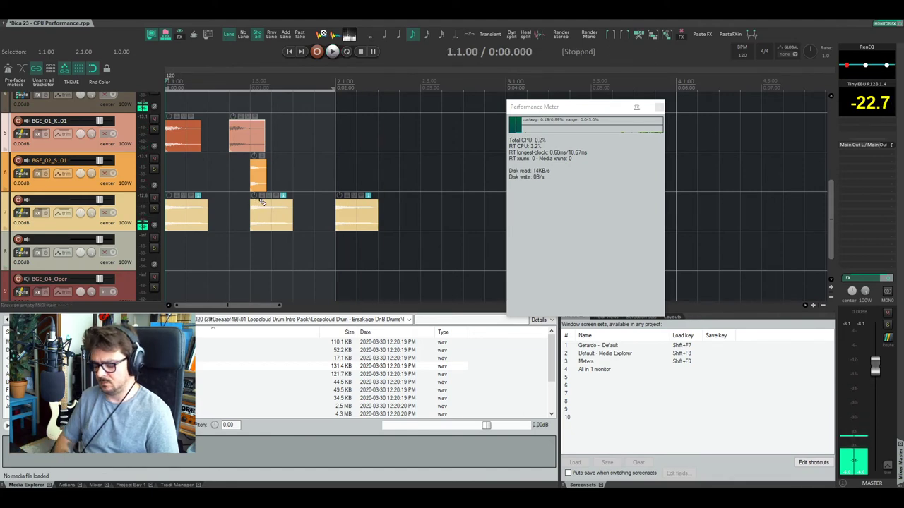
pyautogui.press('space')
pyautogui.press('space')
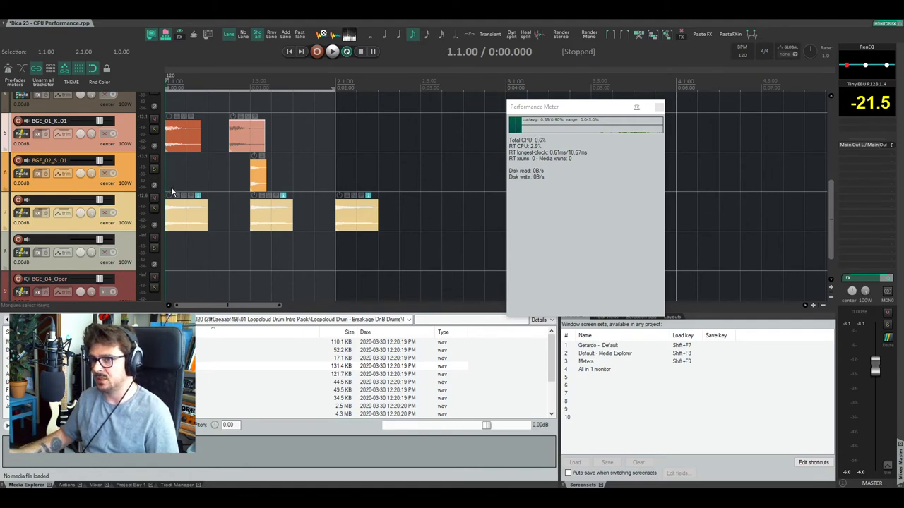
pyautogui.press('space')
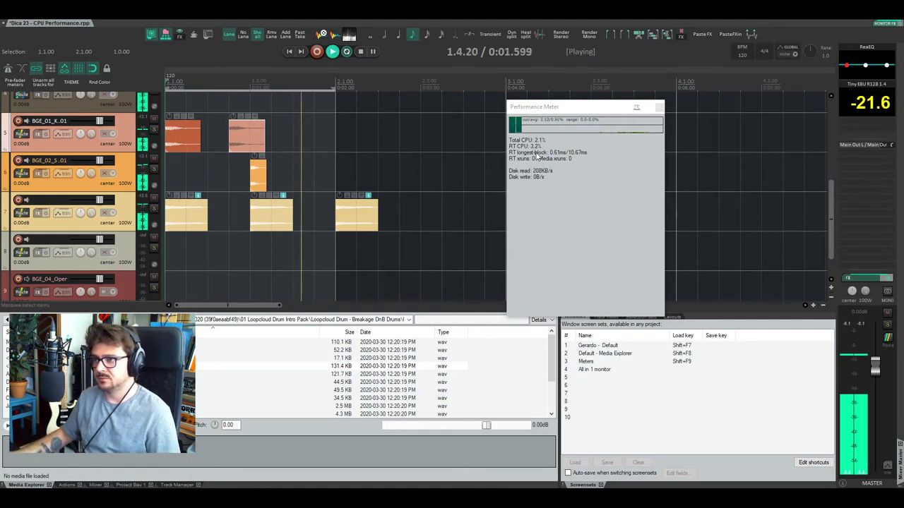
pyautogui.press('space')
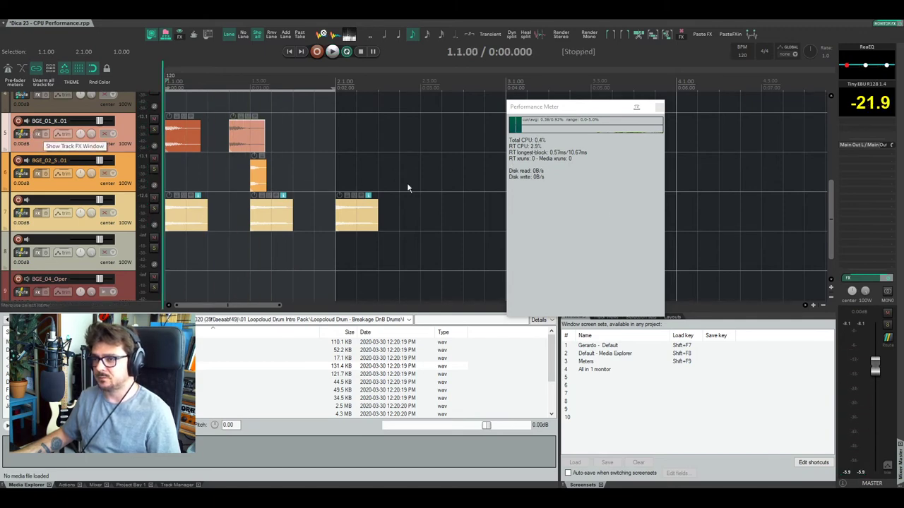
# - Show the RAM use and video load readouts in the Performance Meter
pyautogui.rightClick(529, 197)
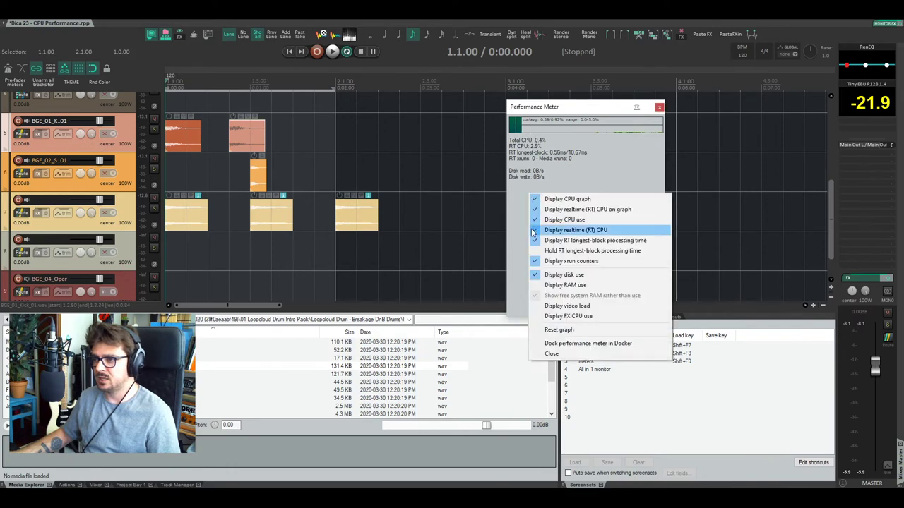
pyautogui.click(565, 286)
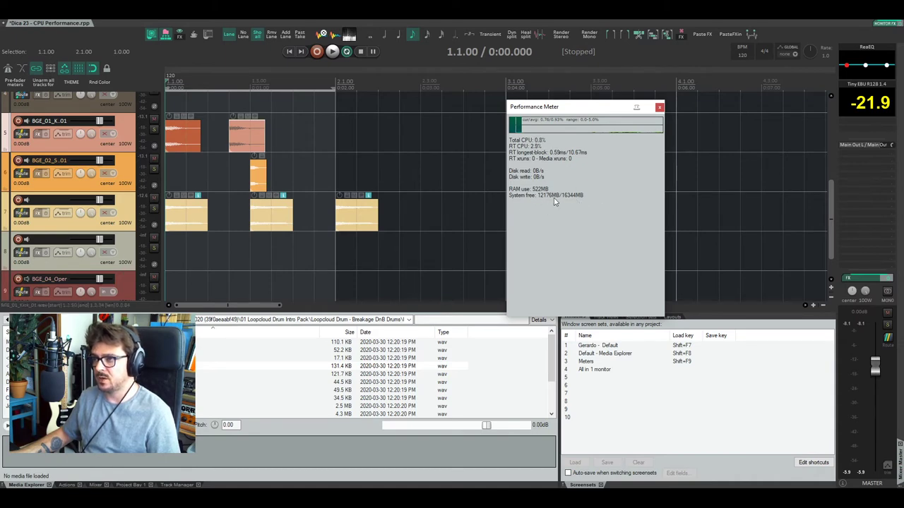
pyautogui.rightClick(536, 221)
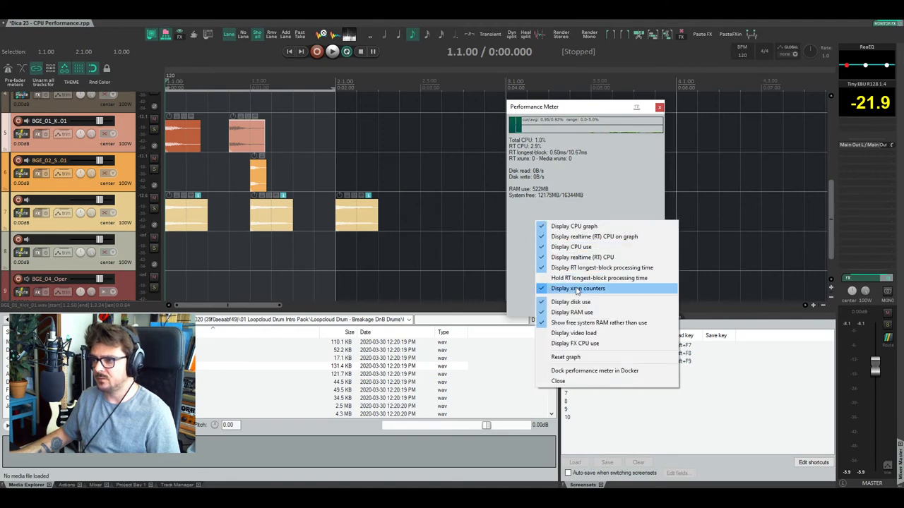
pyautogui.click(573, 333)
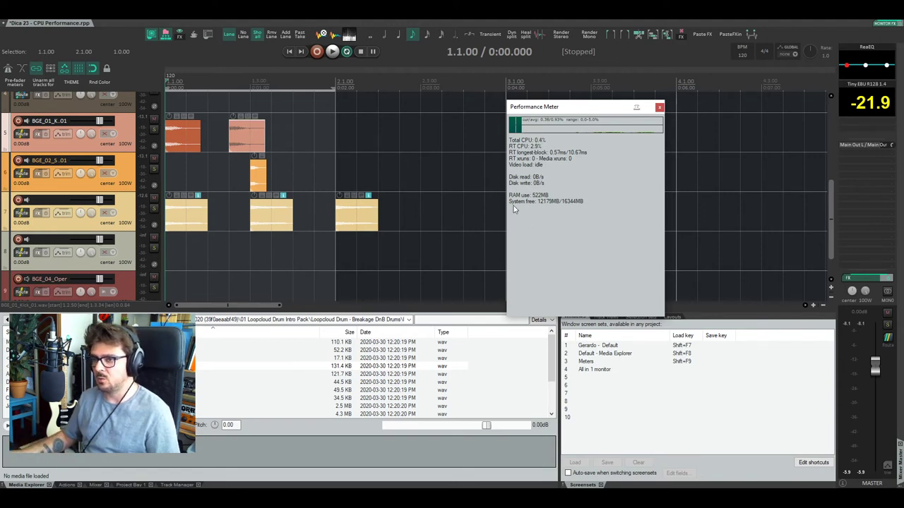
# - Select the drum items on tracks 5 to 7 and place the edit cursor at 2.2.50
pyautogui.scroll(1, 218, 203)
pyautogui.click(426, 231)
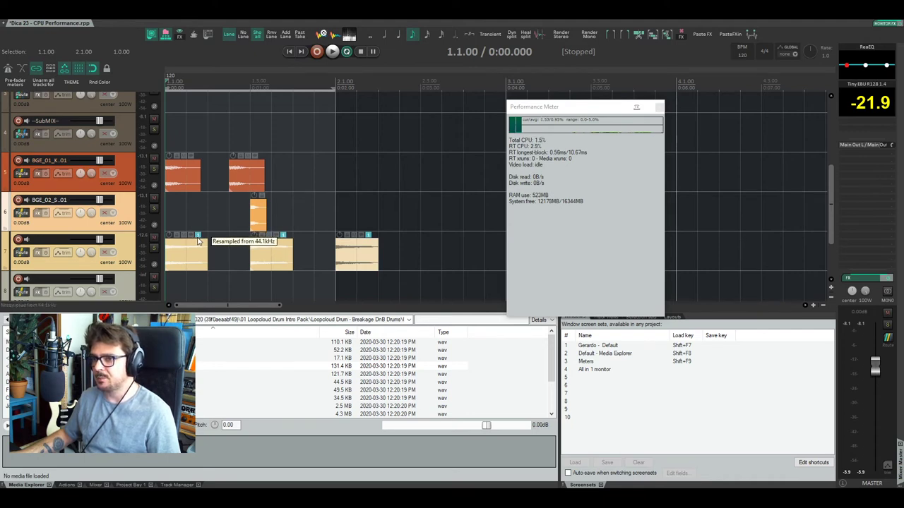
pyautogui.moveTo(195, 261); pyautogui.dragTo(346, 256)
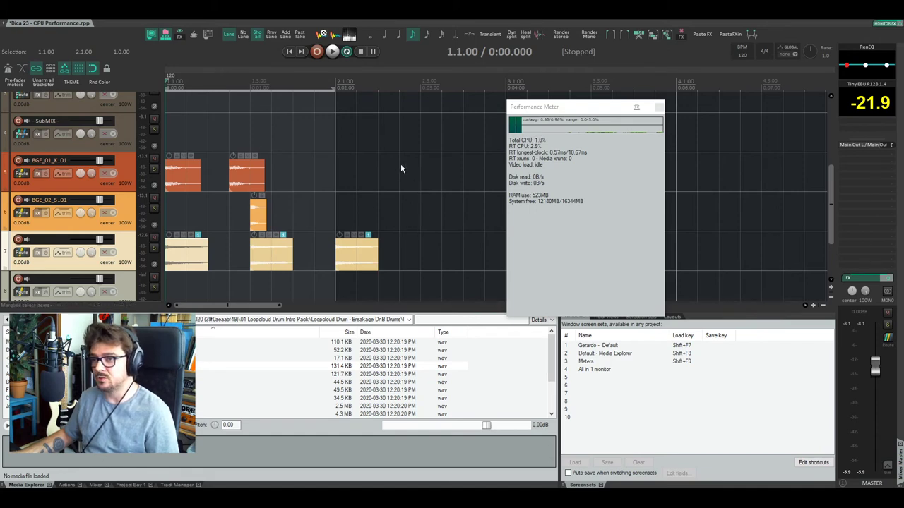
pyautogui.click(10, 22)
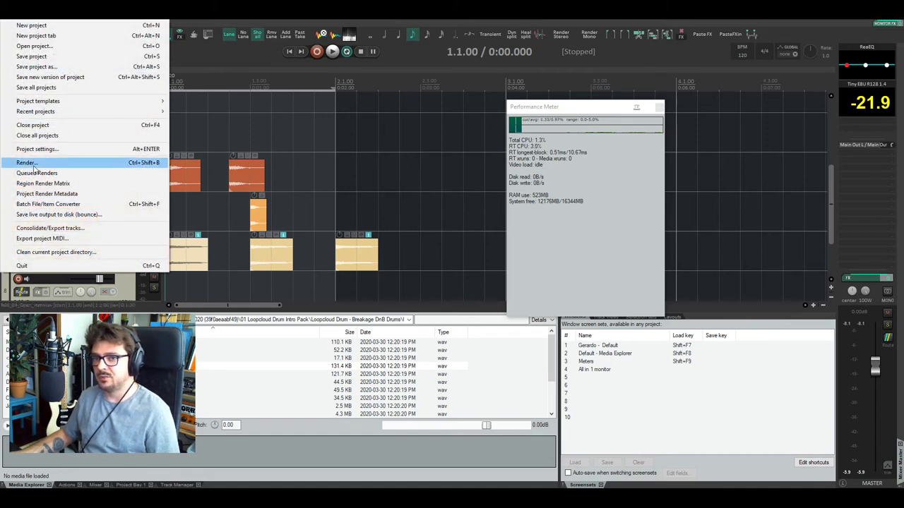
pyautogui.click(397, 119)
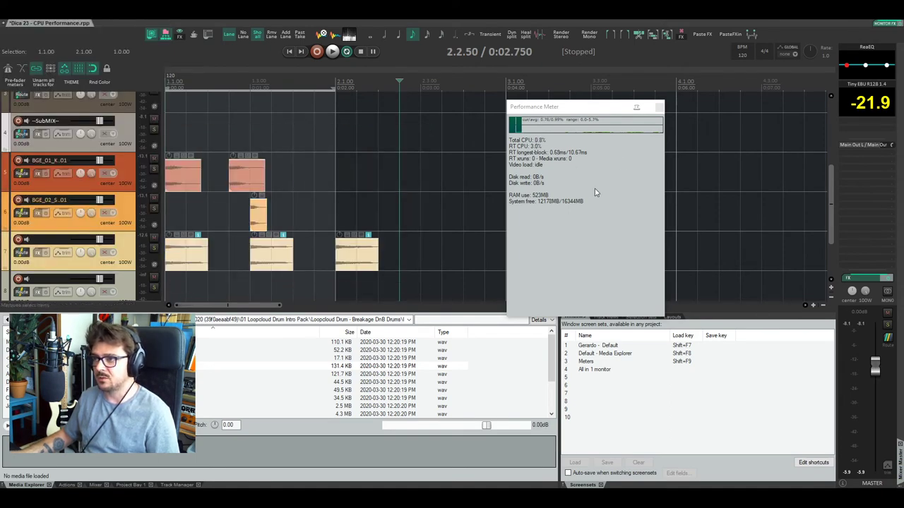
# - Show FX CPU use in the Performance Meter, then enlarge and reposition its window to fit the whole track list
pyautogui.rightClick(537, 243)
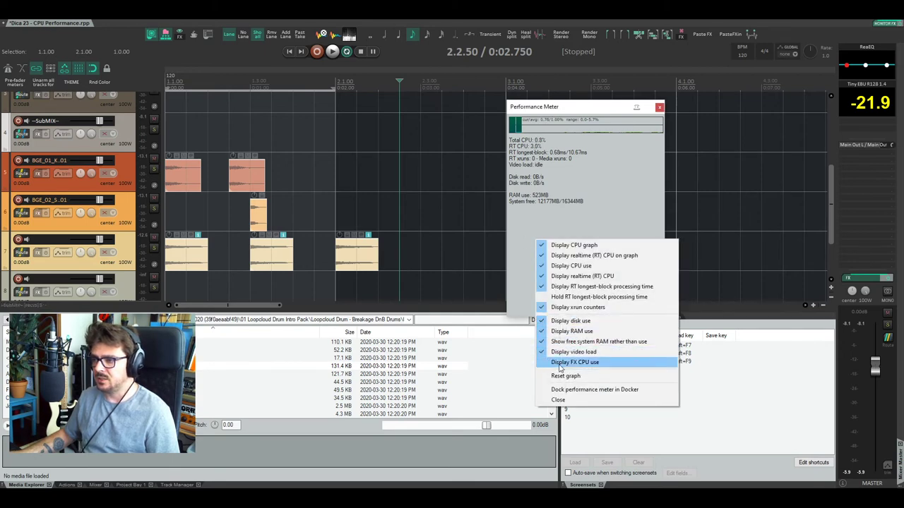
pyautogui.click(578, 363)
pyautogui.moveTo(583, 106); pyautogui.dragTo(524, 72)
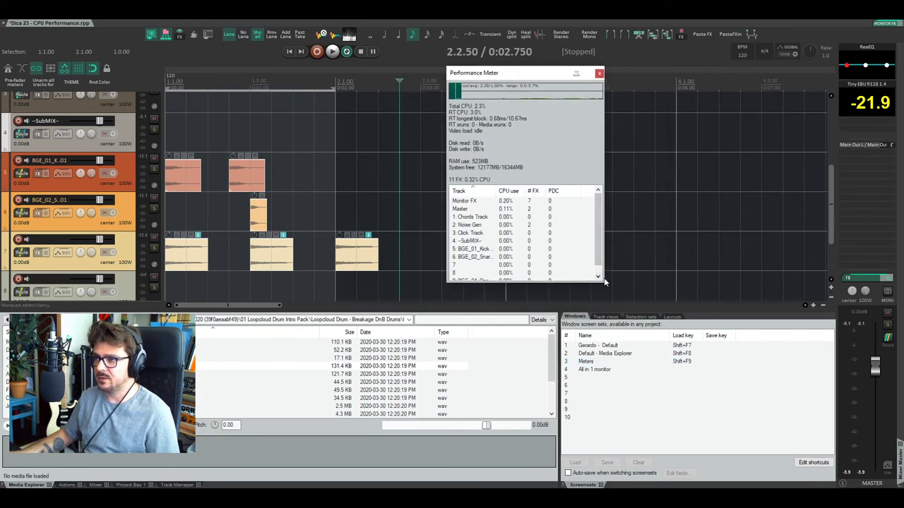
pyautogui.moveTo(604, 285); pyautogui.dragTo(720, 370)
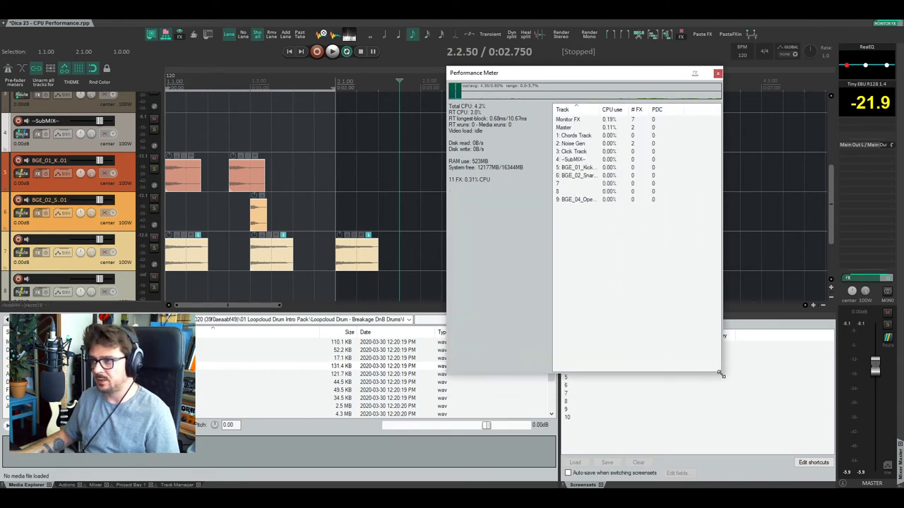
pyautogui.moveTo(593, 79); pyautogui.dragTo(524, 100)
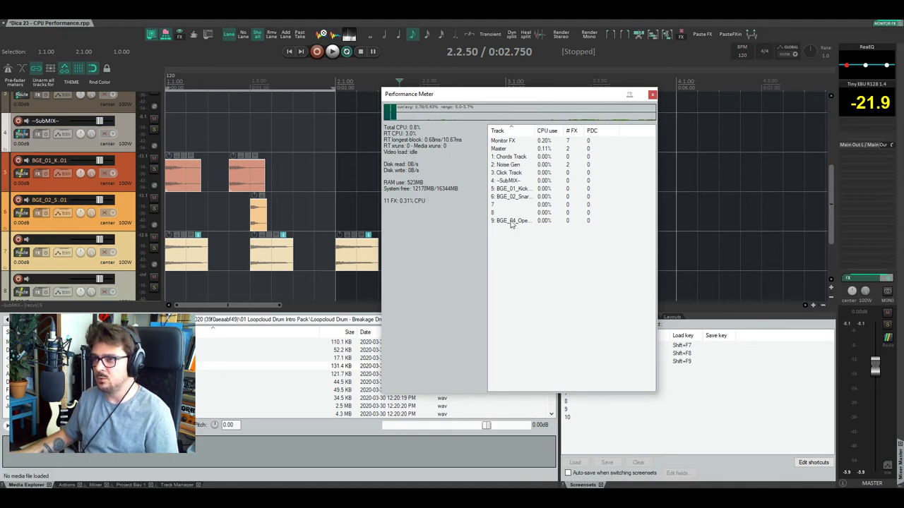
# - Open the Monitor FX chain from the Performance Meter's track list to view its plug-ins, and close it again
pyautogui.click(578, 142)
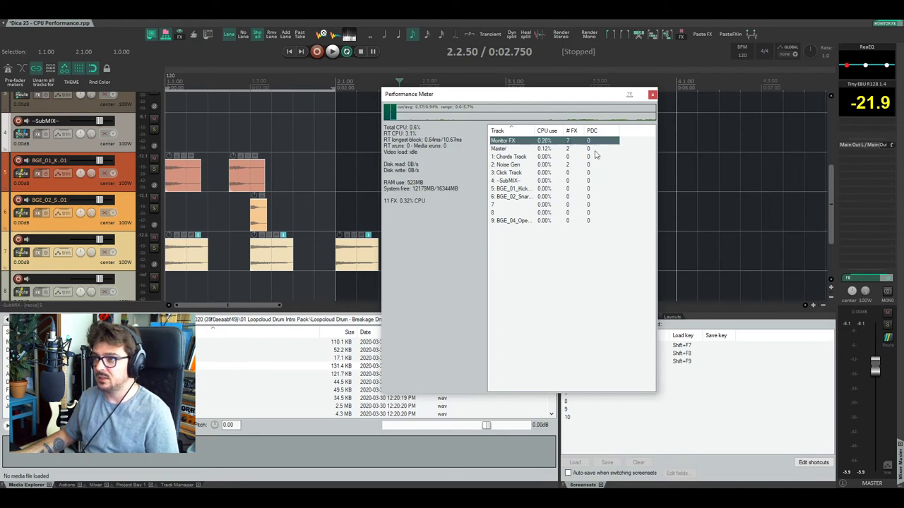
pyautogui.doubleClick(511, 143)
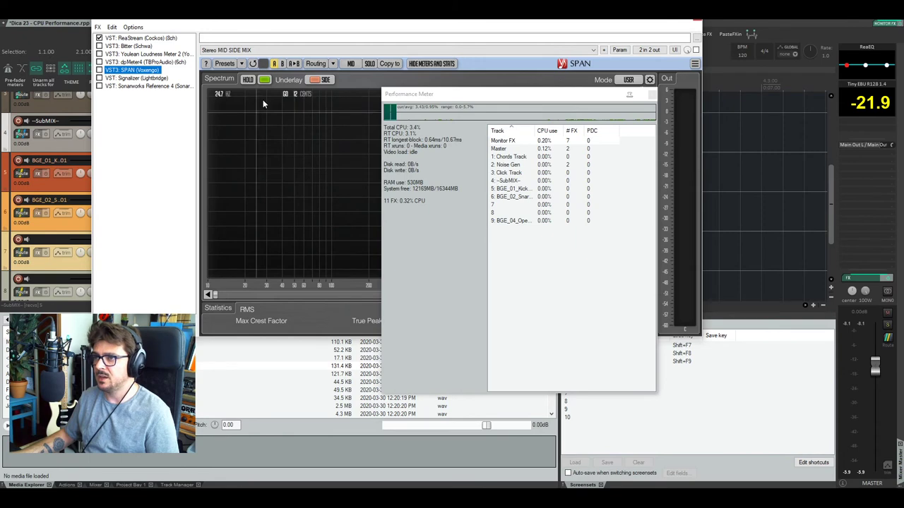
pyautogui.click(705, 21)
pyautogui.click(885, 22)
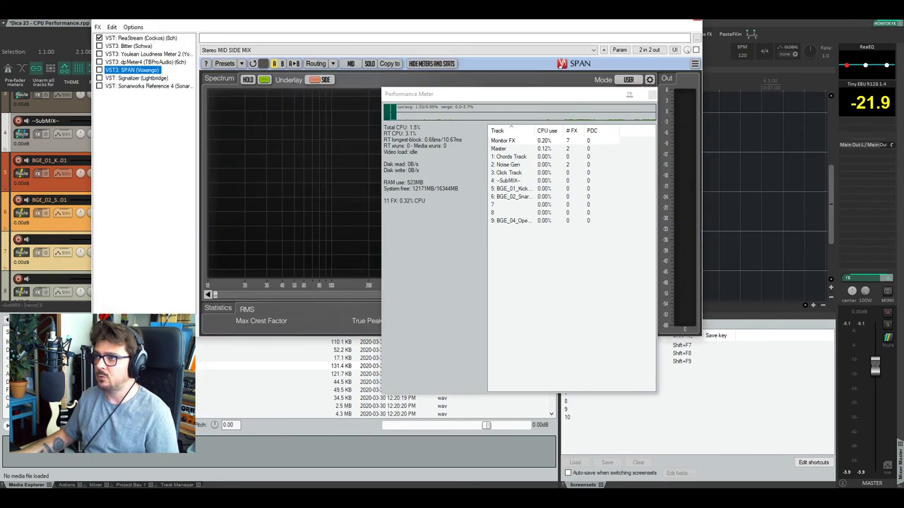
pyautogui.click(697, 21)
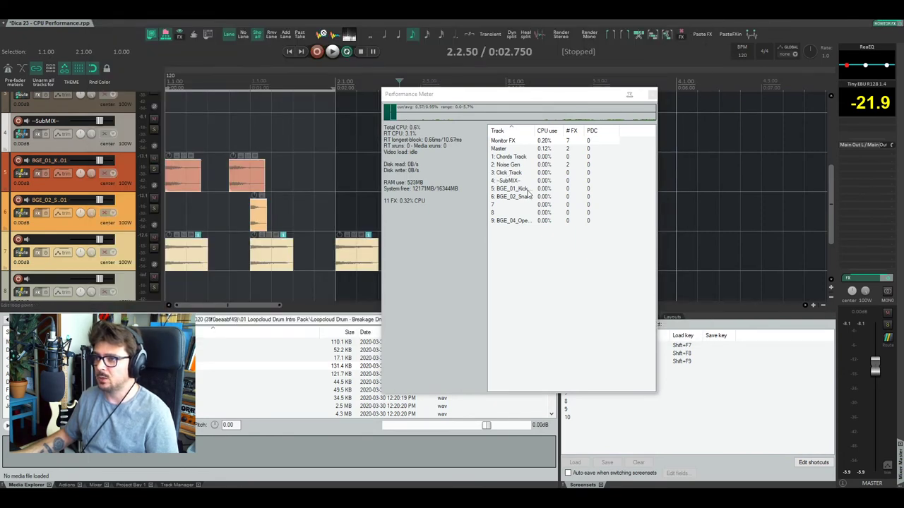
# - Add the VST3 AE400 Active EQ (McDSP) to track 5, BGE_01_Kick_01, with the Performance Meter moved beside it, and close the FX window
pyautogui.click(38, 173)
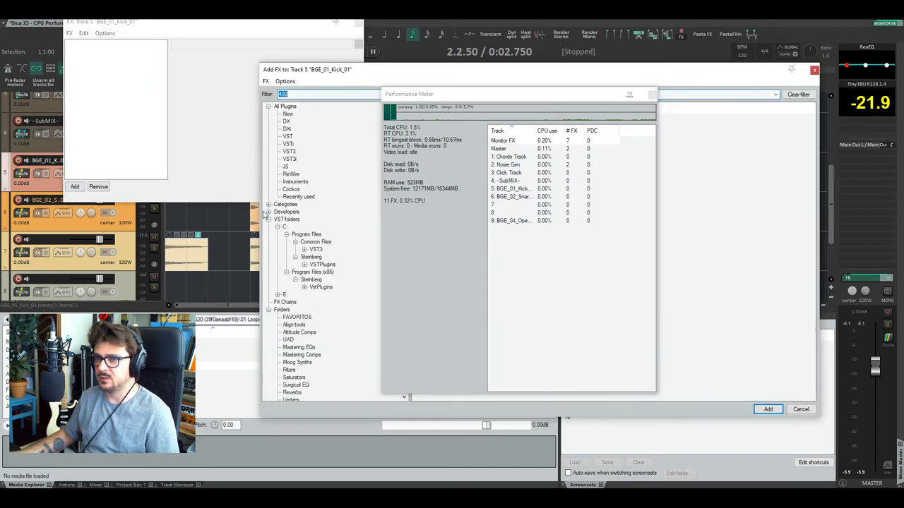
pyautogui.moveTo(494, 94); pyautogui.dragTo(702, 226)
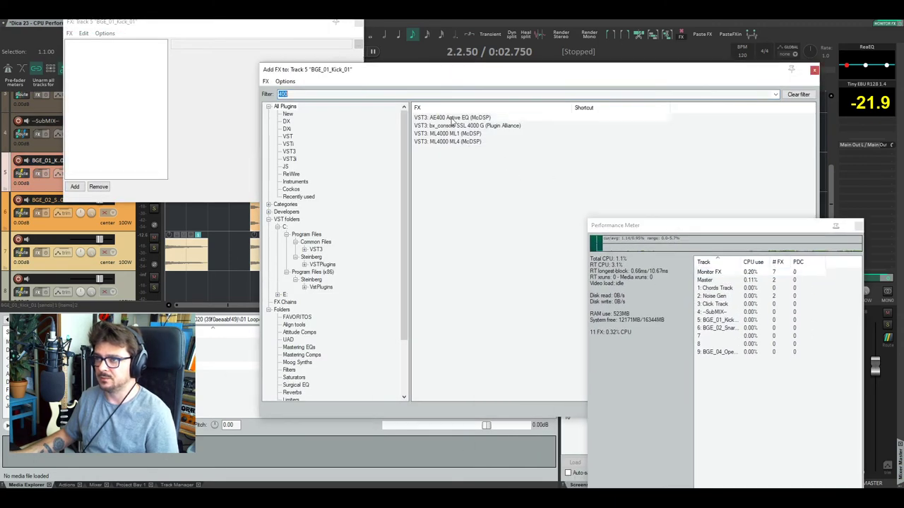
pyautogui.doubleClick(467, 152)
pyautogui.moveTo(411, 31); pyautogui.dragTo(403, 66)
pyautogui.moveTo(624, 74); pyautogui.dragTo(644, 68)
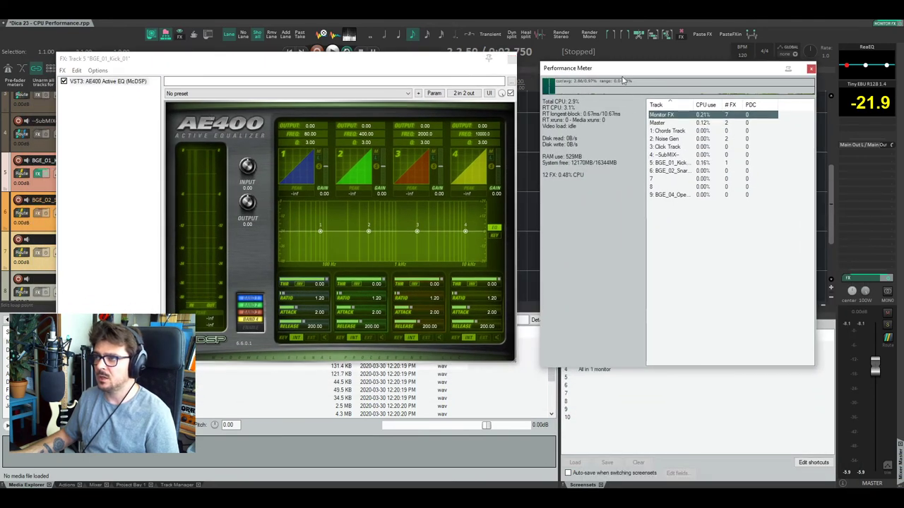
pyautogui.click(452, 60)
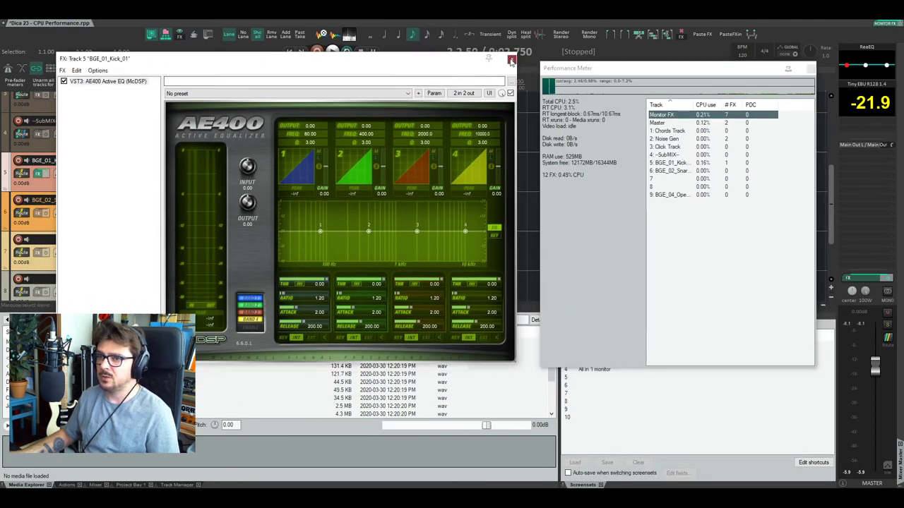
pyautogui.click(489, 58)
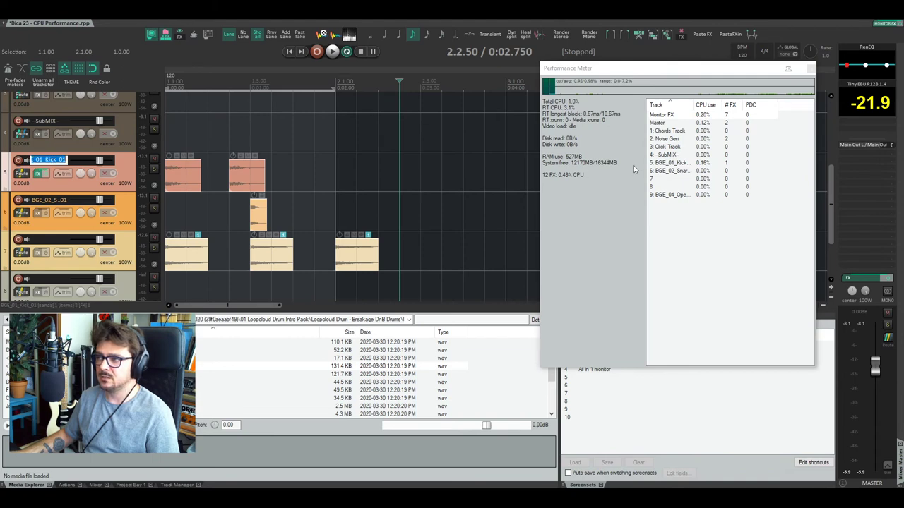
# - Select the BGE_01_Kick track in the Performance Meter's list and play the loop to check its FX CPU use
pyautogui.click(668, 164)
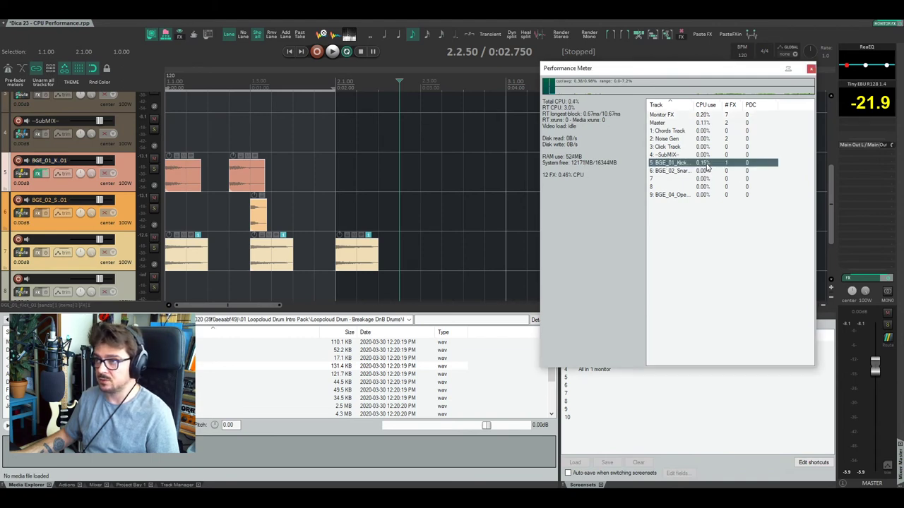
pyautogui.click(514, 126)
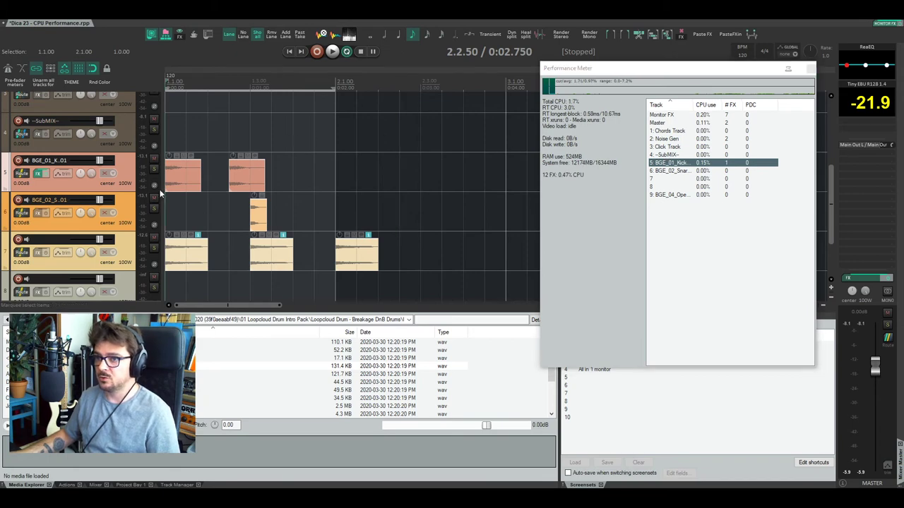
pyautogui.press('space')
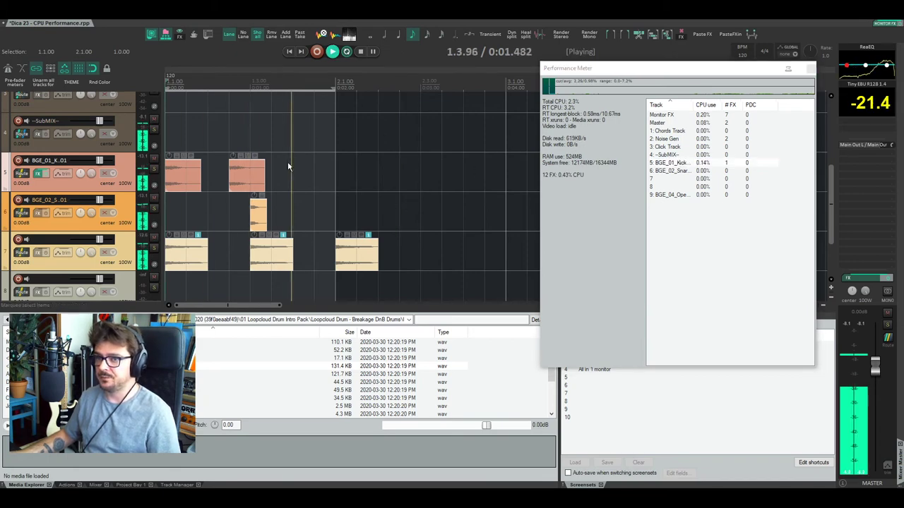
# - Stop playback and open the BGE_01_Kick_01 track's FX chain, placing its window beside the Performance Meter
pyautogui.press('space')
pyautogui.hotkey('shift', 'f')
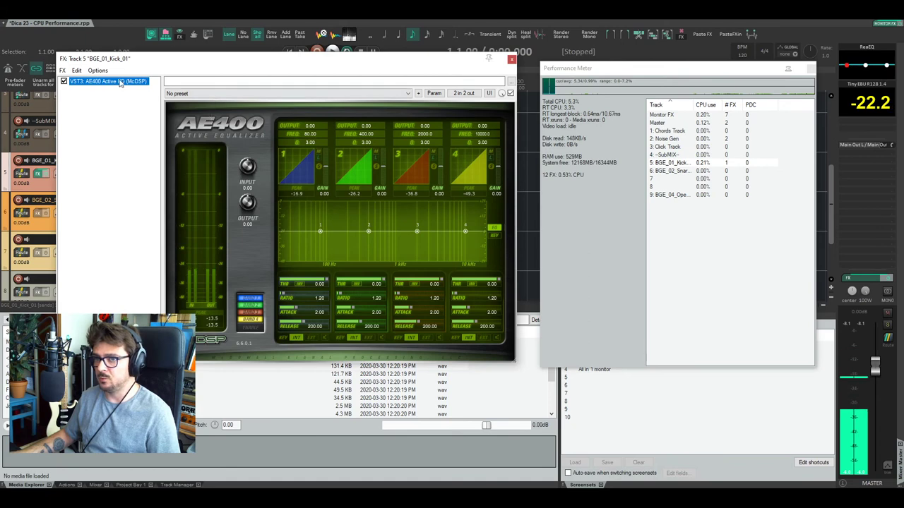
pyautogui.moveTo(442, 61); pyautogui.dragTo(534, 244)
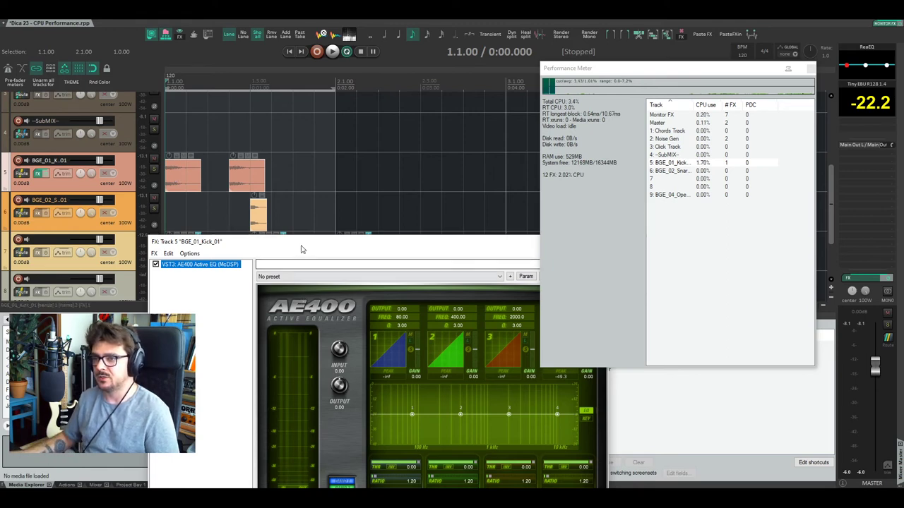
pyautogui.moveTo(303, 244); pyautogui.dragTo(277, 129)
pyautogui.moveTo(400, 141); pyautogui.dragTo(331, 139)
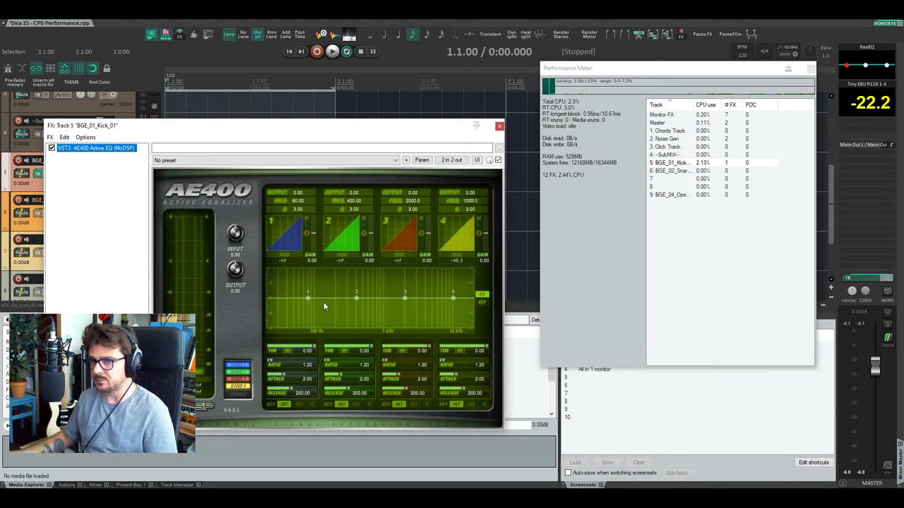
pyautogui.moveTo(196, 132); pyautogui.dragTo(294, 63)
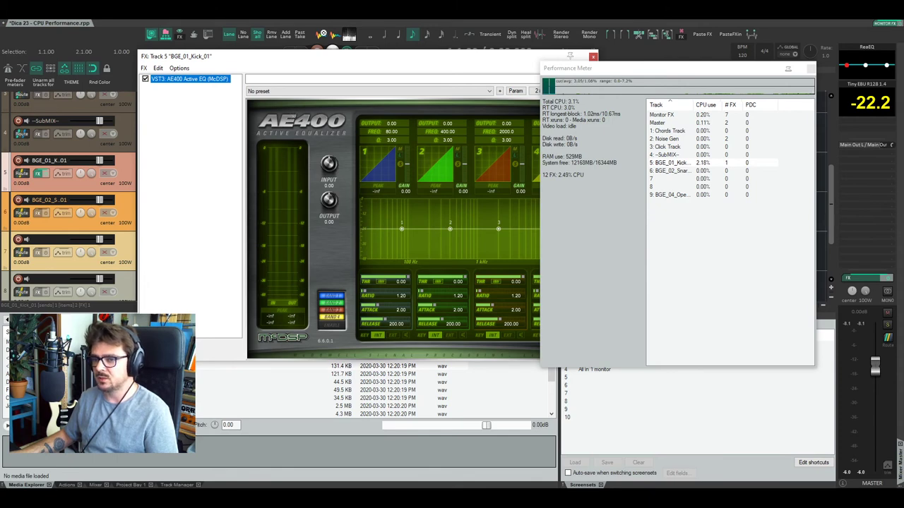
pyautogui.moveTo(292, 58); pyautogui.dragTo(255, 60)
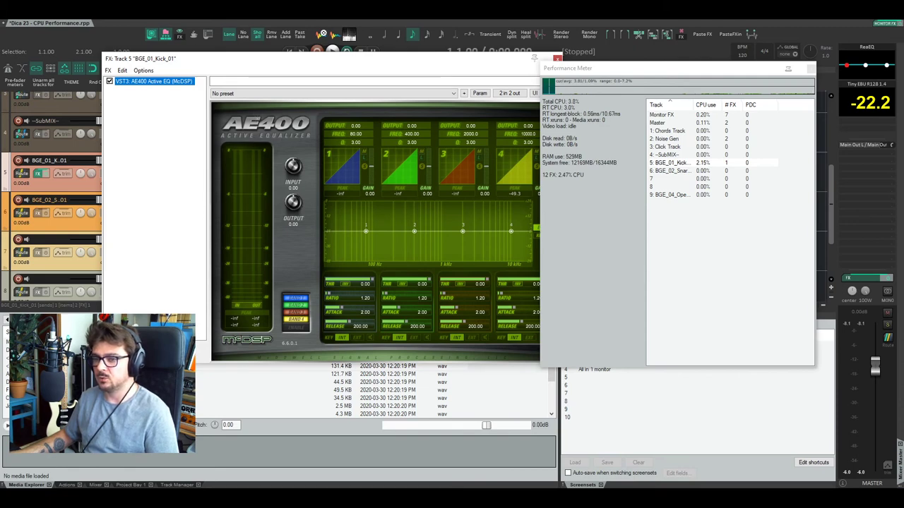
# - Add VST: ReaFir (FFT EQ+Dynamics Processor) (Cockos) to track 5 and compare its latency with that of AE400 Active EQ
pyautogui.press('Insert')
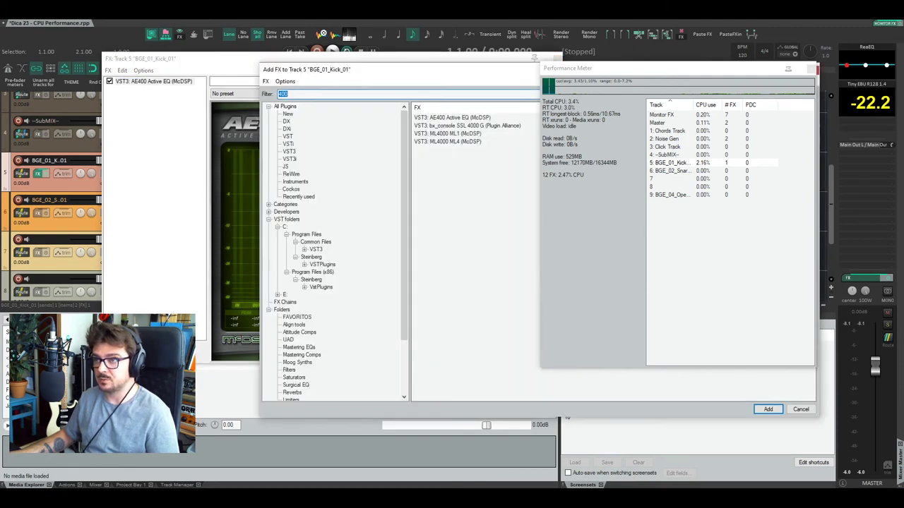
pyautogui.write('reaf')
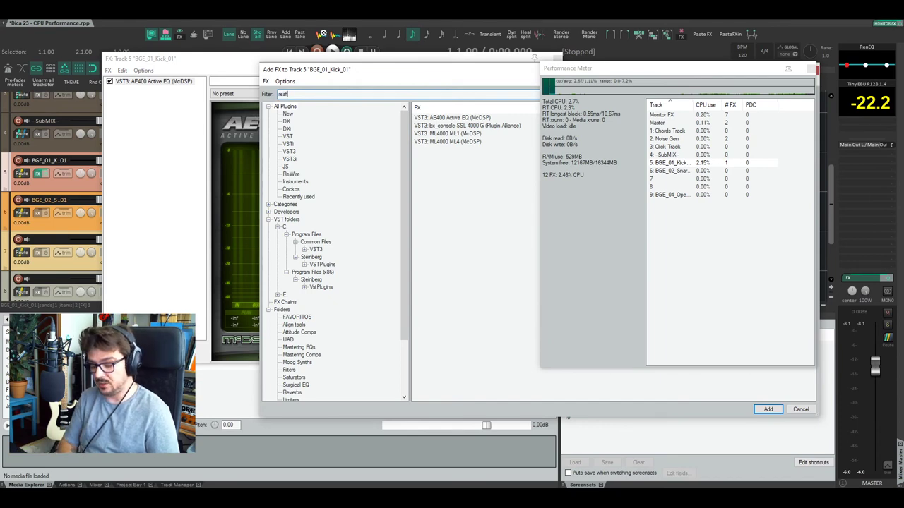
pyautogui.write('ir')
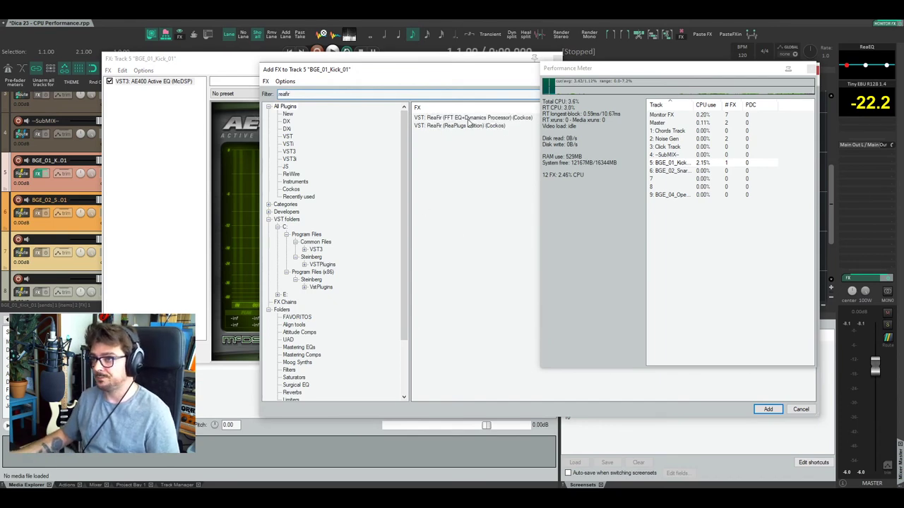
pyautogui.doubleClick(467, 119)
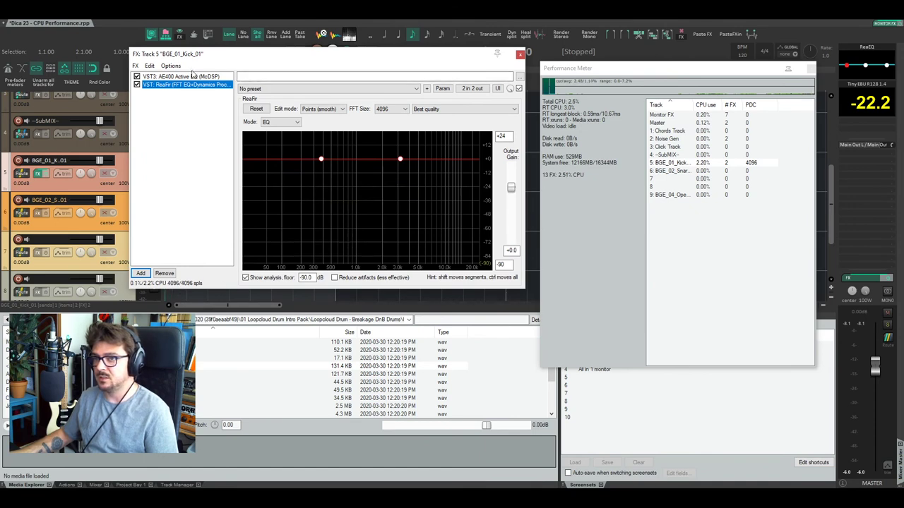
pyautogui.click(192, 76)
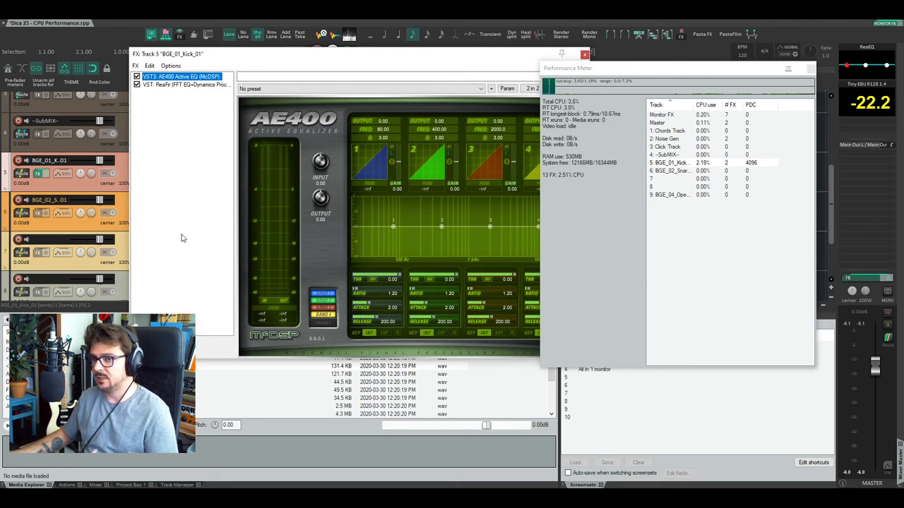
pyautogui.click(198, 85)
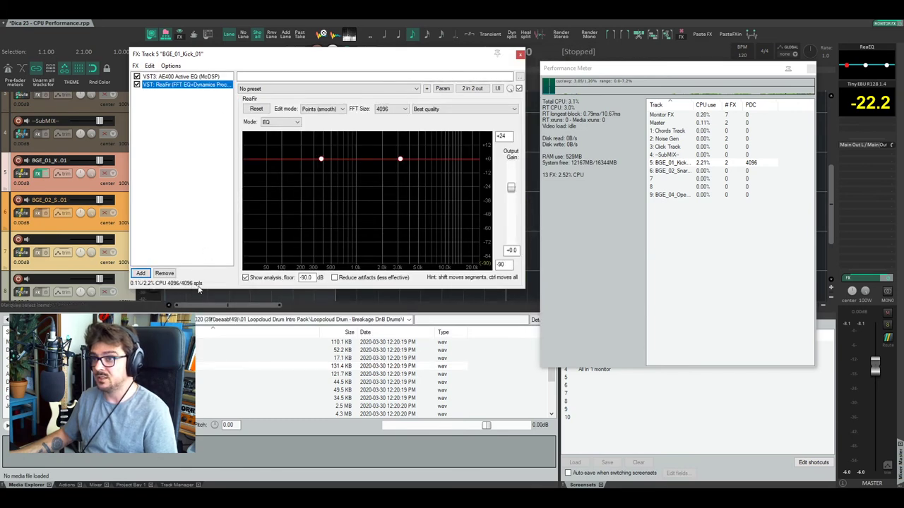
# - Set ReaFir's FFT size to 512, recheck the chain against the meter's PDC column, and close the track 5 FX window
pyautogui.click(404, 110)
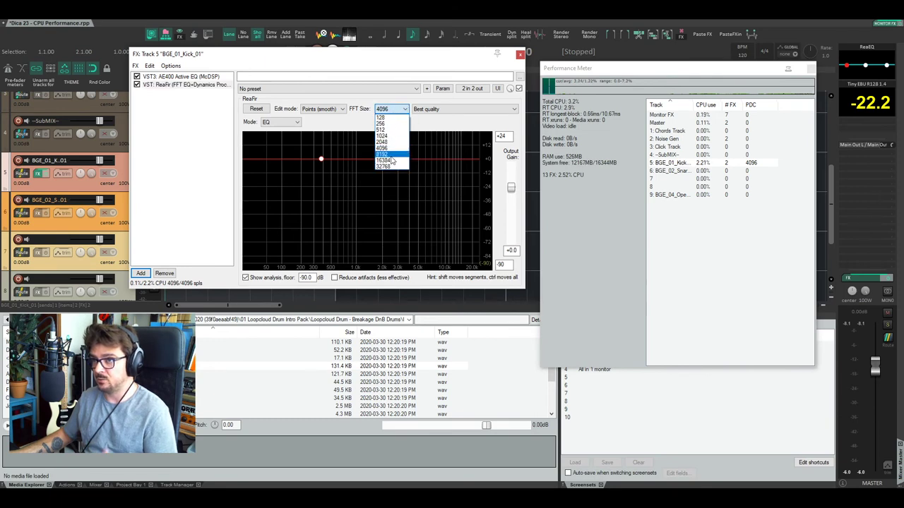
pyautogui.click(387, 130)
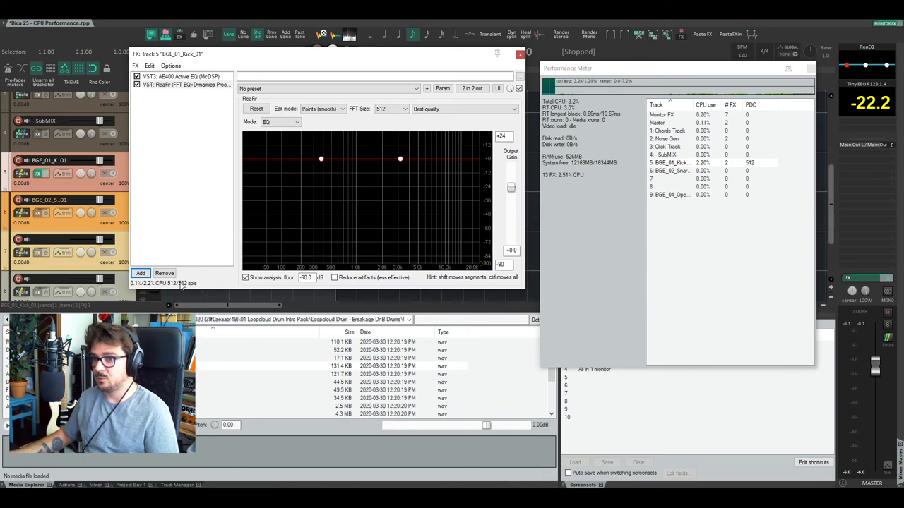
pyautogui.click(195, 221)
pyautogui.moveTo(455, 57); pyautogui.dragTo(444, 61)
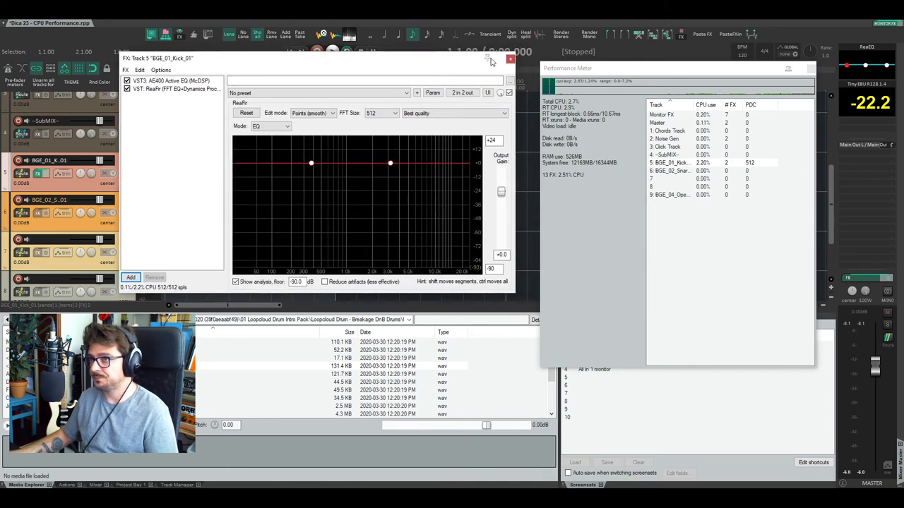
pyautogui.click(511, 59)
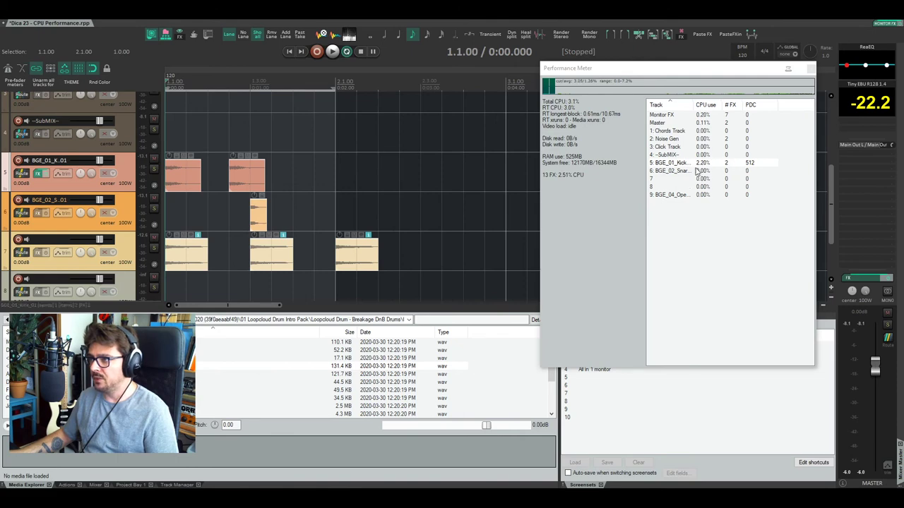
pyautogui.click(38, 173)
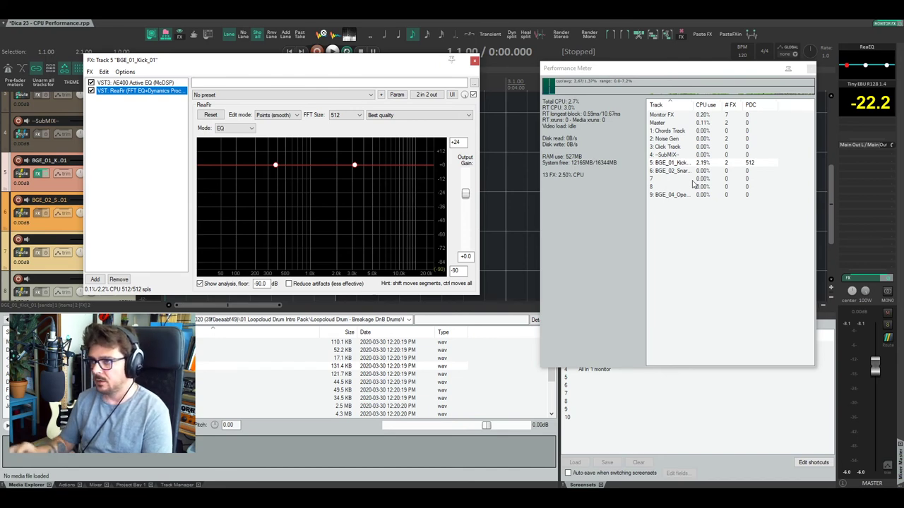
pyautogui.click(474, 60)
# - Dock the Performance Meter window in the Docker
pyautogui.moveTo(599, 68); pyautogui.dragTo(639, 80)
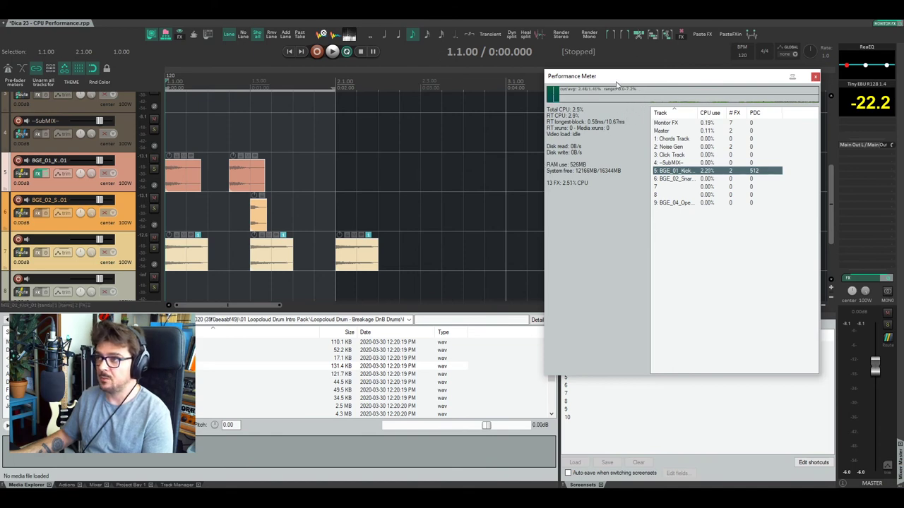
pyautogui.moveTo(615, 80); pyautogui.dragTo(576, 83)
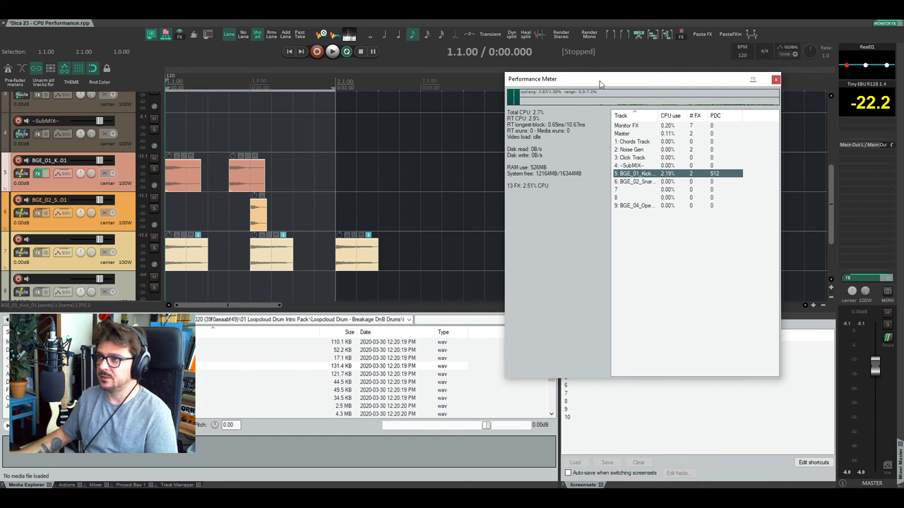
pyautogui.moveTo(601, 81); pyautogui.dragTo(553, 72)
pyautogui.scroll(-3, 317, 238)
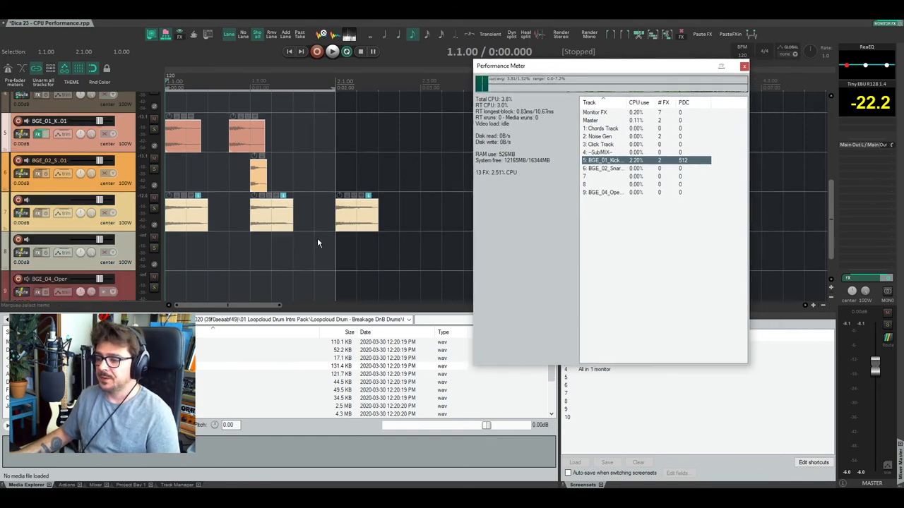
pyautogui.rightClick(504, 217)
pyautogui.click(535, 354)
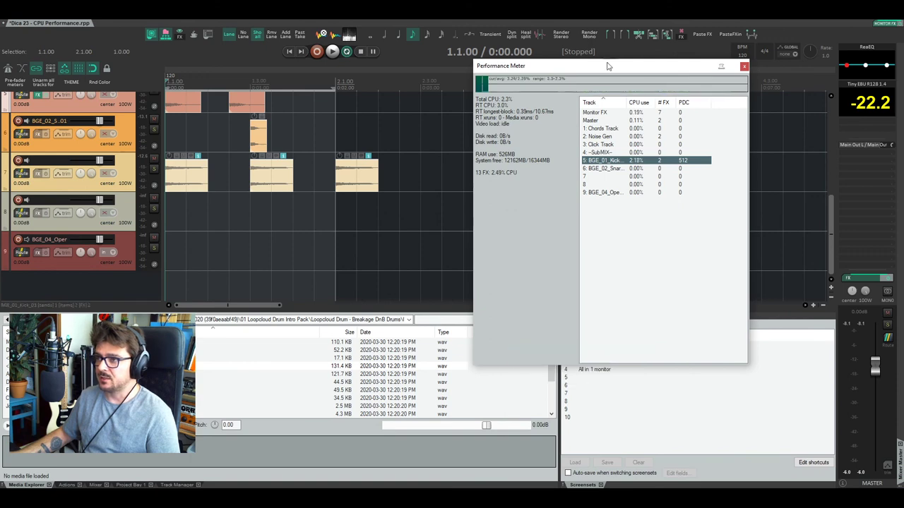
pyautogui.rightClick(580, 70)
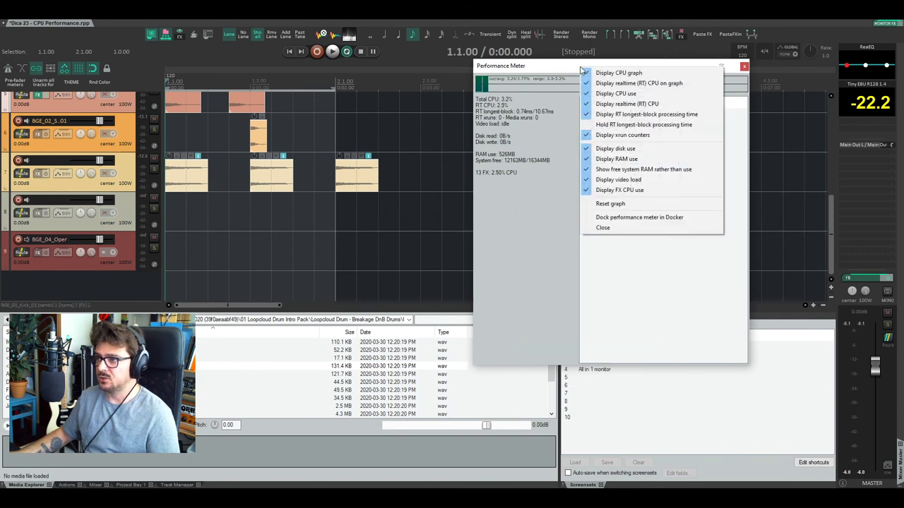
pyautogui.click(612, 218)
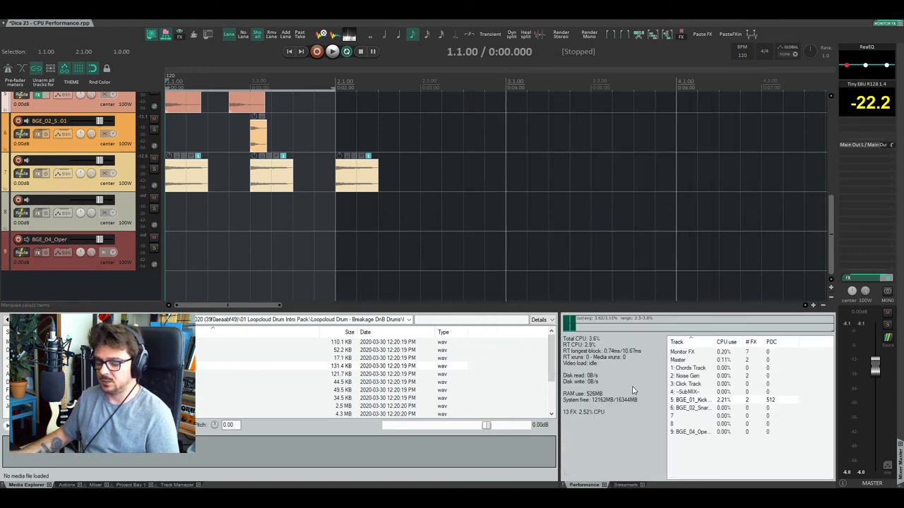
# - Hide all docked windows to inspect the arrangement at full size, and show them again
pyautogui.hotkey('alt', 'd')
pyautogui.scroll(2, 226, 263)
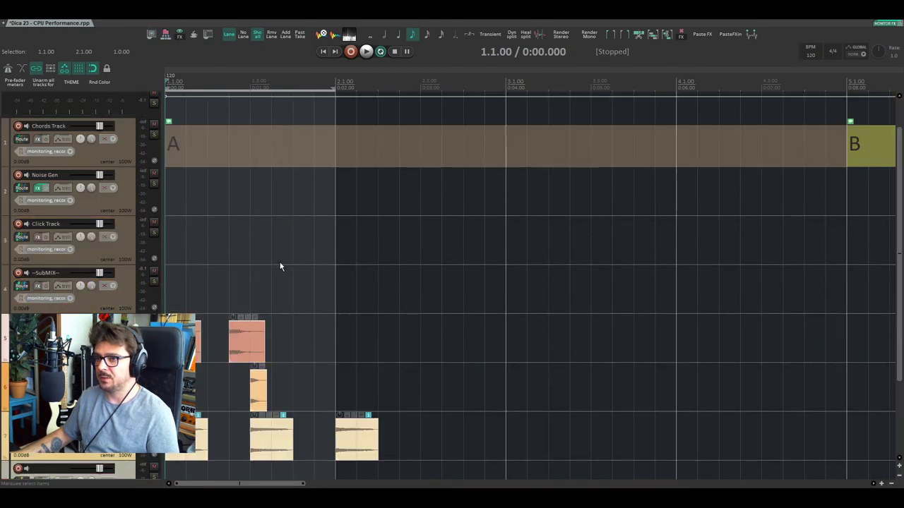
pyautogui.scroll(-3, 279, 267)
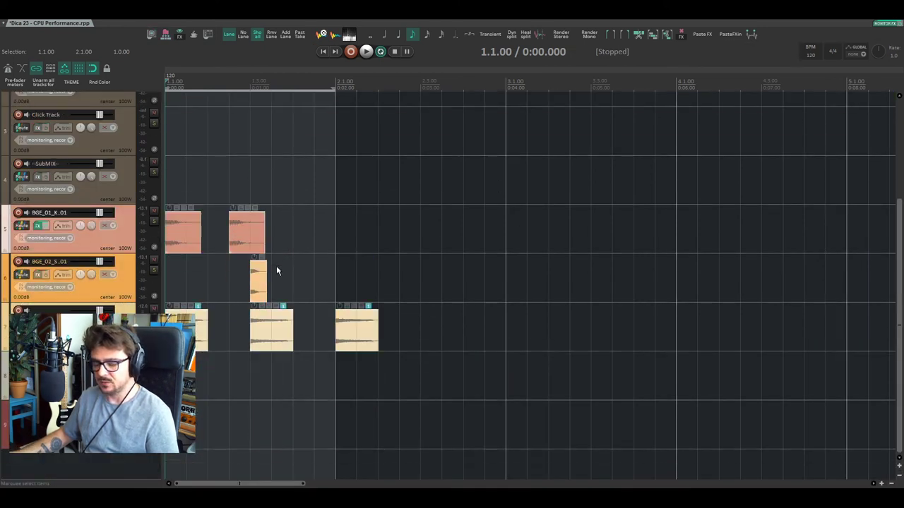
pyautogui.scroll(-6, 271, 269)
pyautogui.scroll(5, 254, 332)
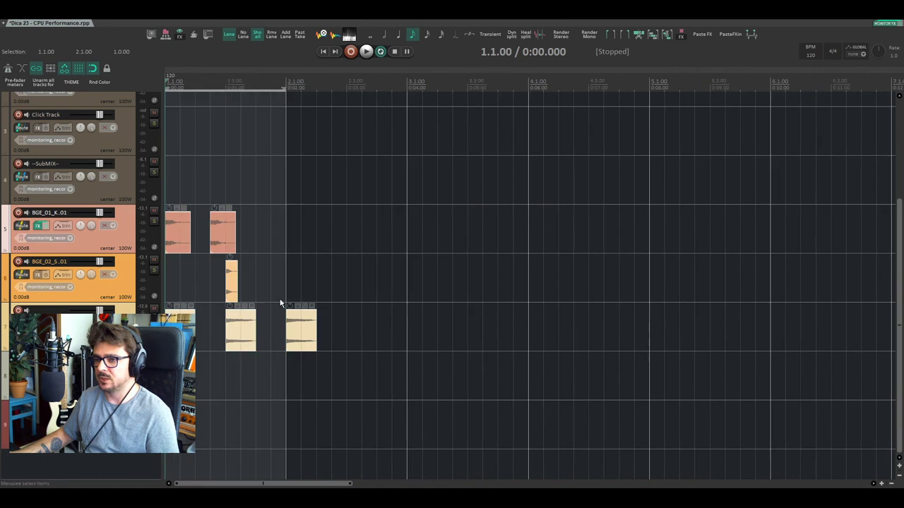
pyautogui.moveTo(349, 205); pyautogui.dragTo(167, 400)
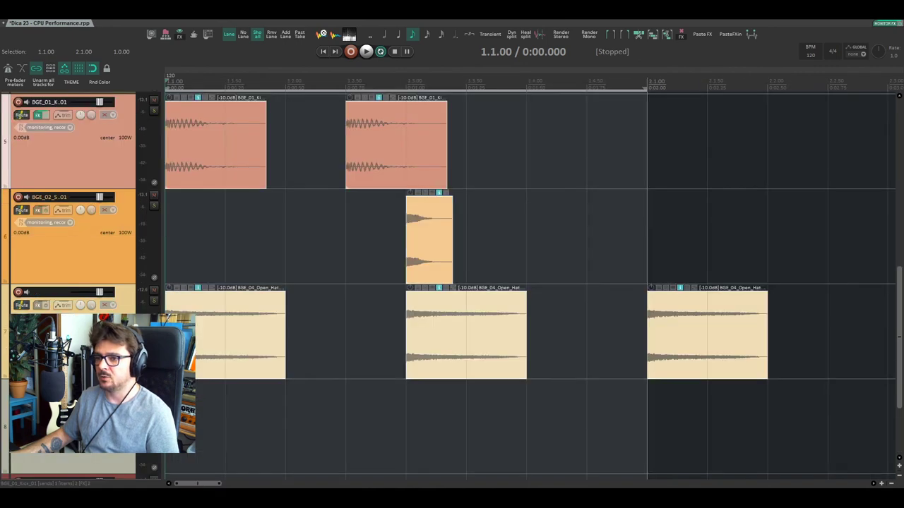
pyautogui.click(393, 203)
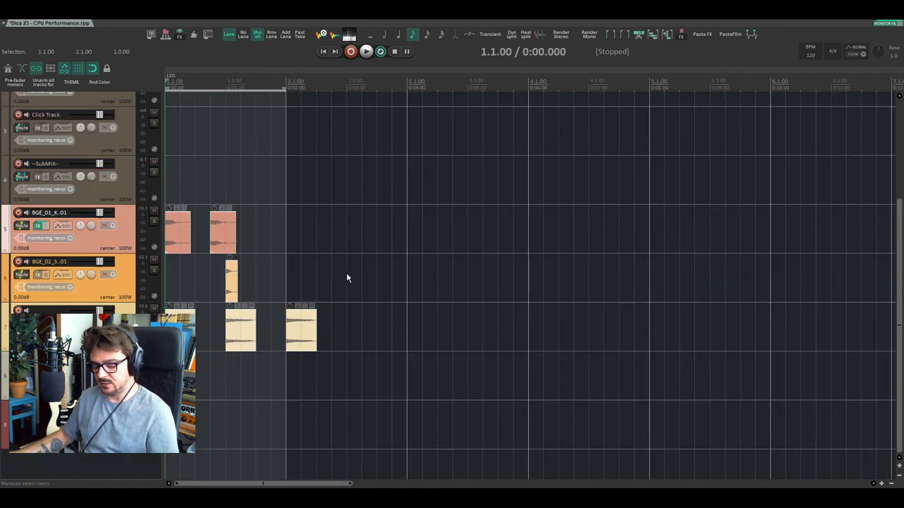
pyautogui.hotkey('alt', 'd')
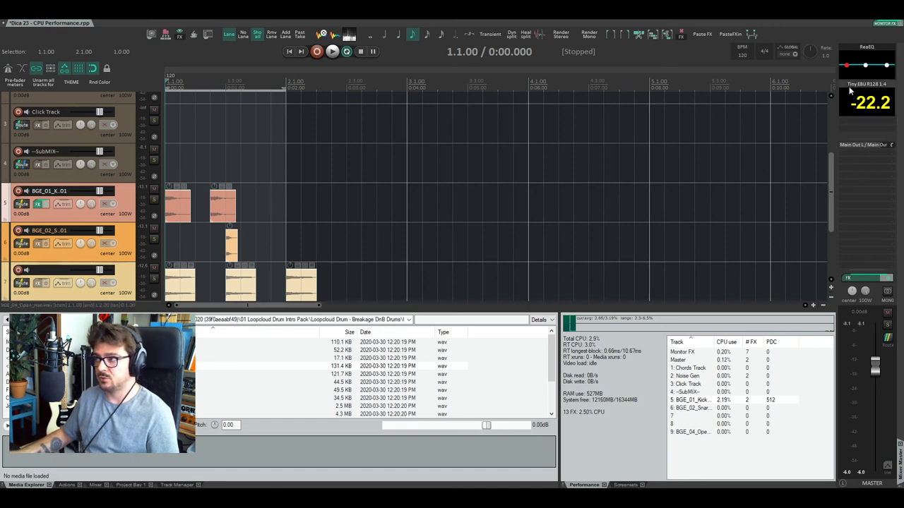
# - Look through the other docked windows, such as Actions, and return to the Media Explorer
pyautogui.click(129, 485)
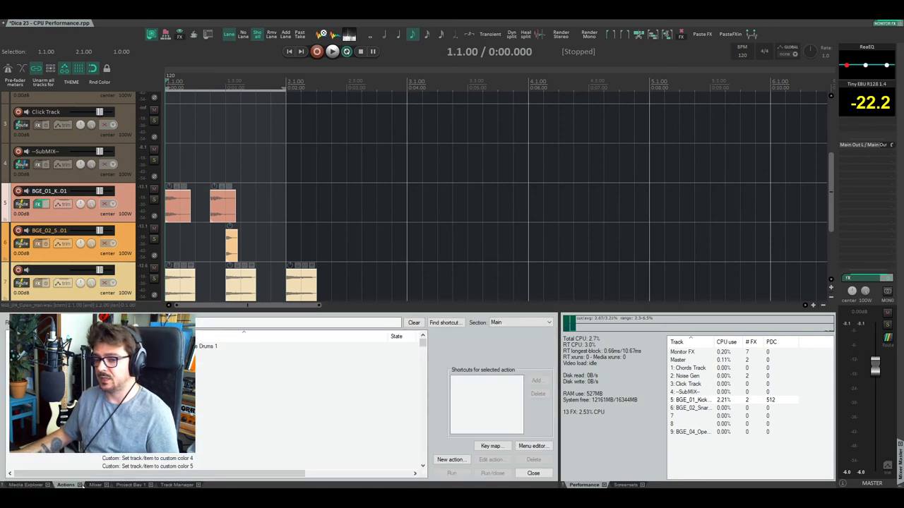
pyautogui.click(95, 485)
pyautogui.click(27, 485)
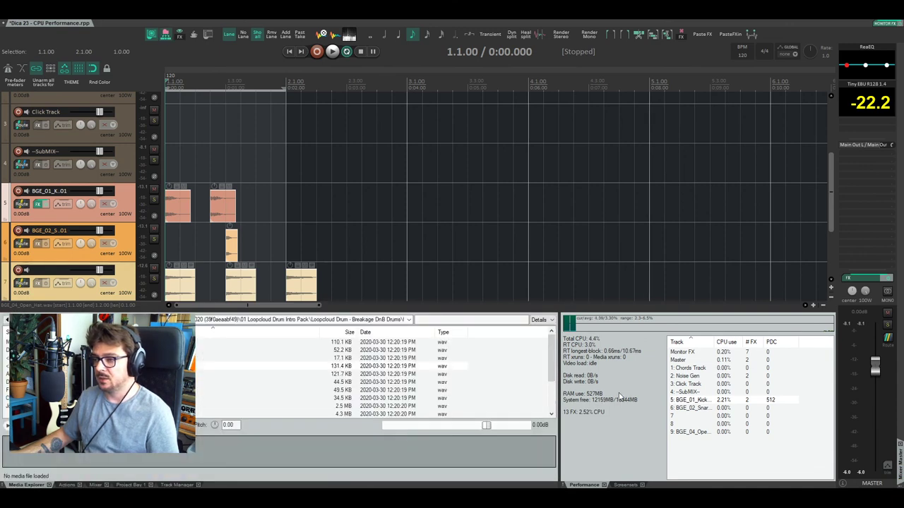
# - Make the docked area taller and widen the Media Explorer beside the Performance Meter
pyautogui.moveTo(639, 316); pyautogui.dragTo(629, 199)
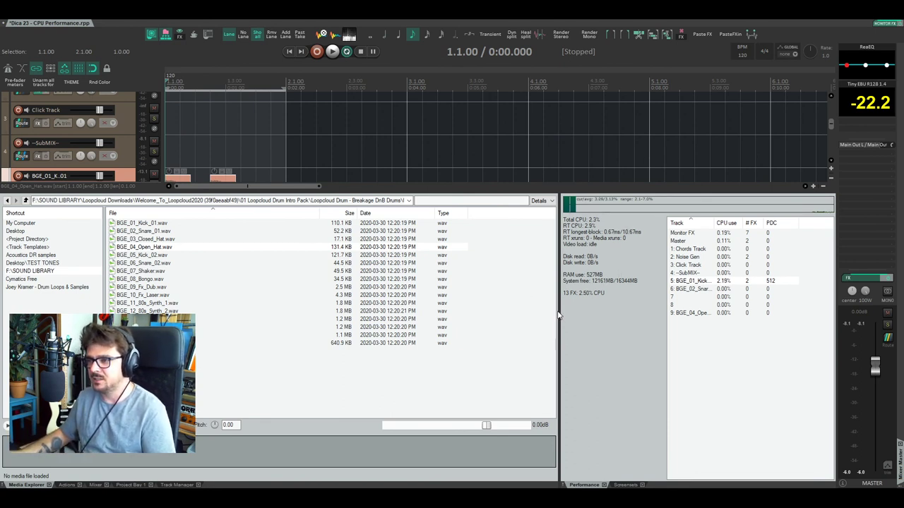
pyautogui.moveTo(559, 314); pyautogui.dragTo(583, 315)
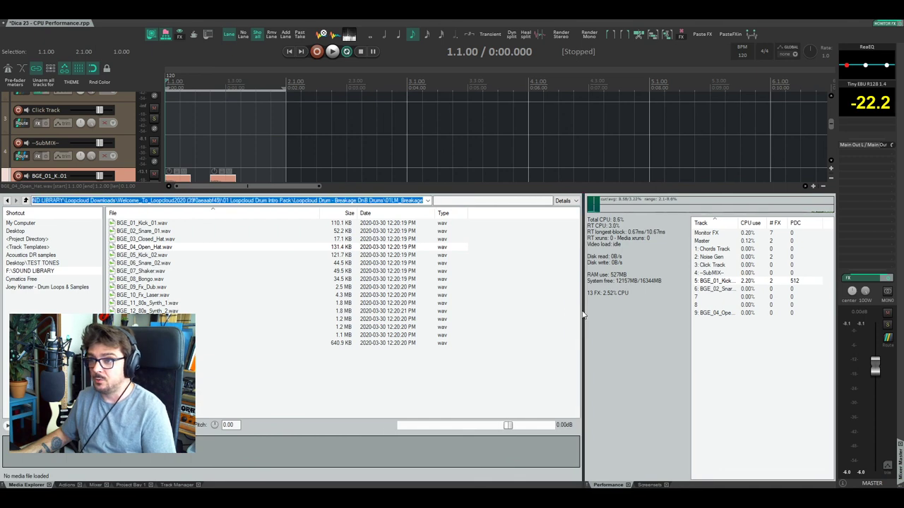